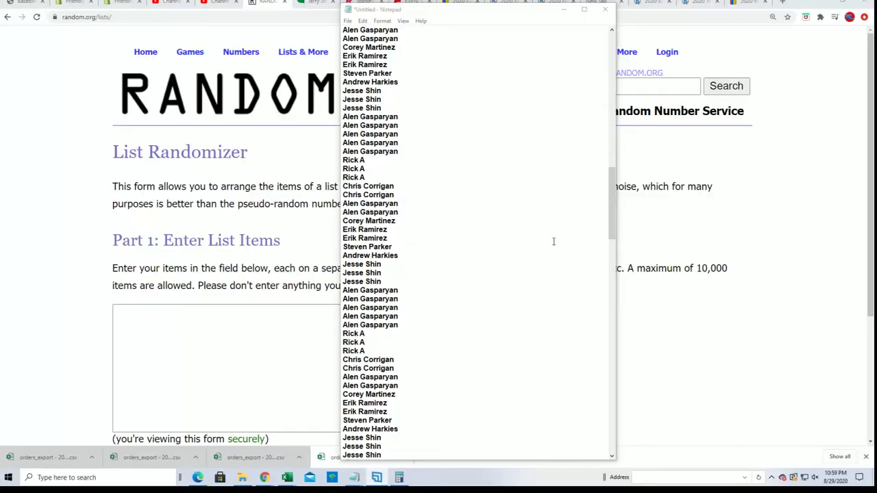
Step: Copy the owner names list from Notepad and bring up the RANDOM.ORG List Randomizer
{"action": "scroll", "coordinate": [520, 233], "scroll_direction": "up", "scroll_amount": 20}
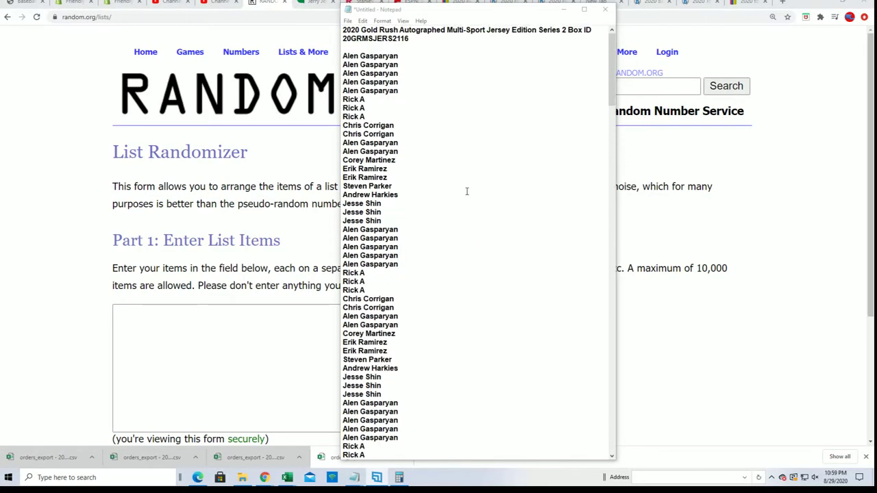
{"action": "mouse_move", "coordinate": [344, 56]}
{"action": "left_mouse_down"}
{"action": "mouse_move", "coordinate": [367, 474]}
{"action": "mouse_move", "coordinate": [364, 31]}
{"action": "mouse_move", "coordinate": [363, 308]}
{"action": "mouse_move", "coordinate": [381, 316]}
{"action": "left_mouse_up"}
{"action": "right_click", "coordinate": [368, 308]}
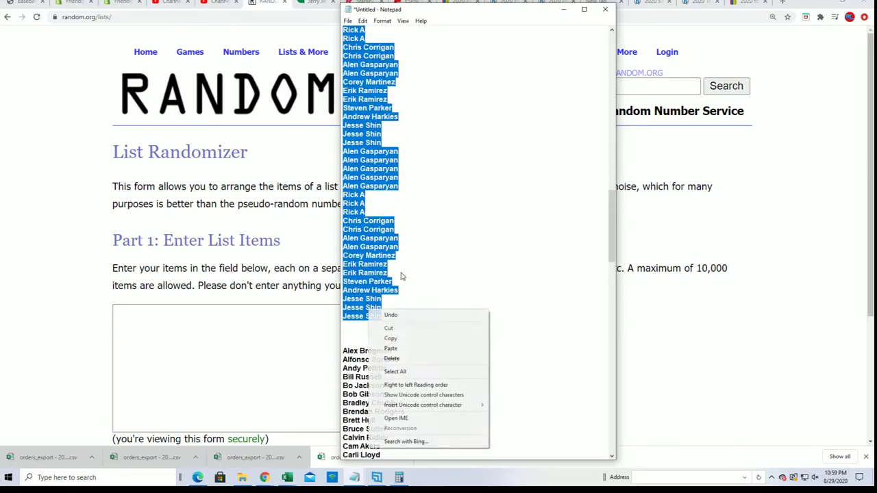
{"action": "left_click", "coordinate": [395, 340]}
{"action": "left_click", "coordinate": [154, 309]}
Step: Paste the 140 owner names into the List Randomizer and randomize them
{"action": "right_click", "coordinate": [158, 309]}
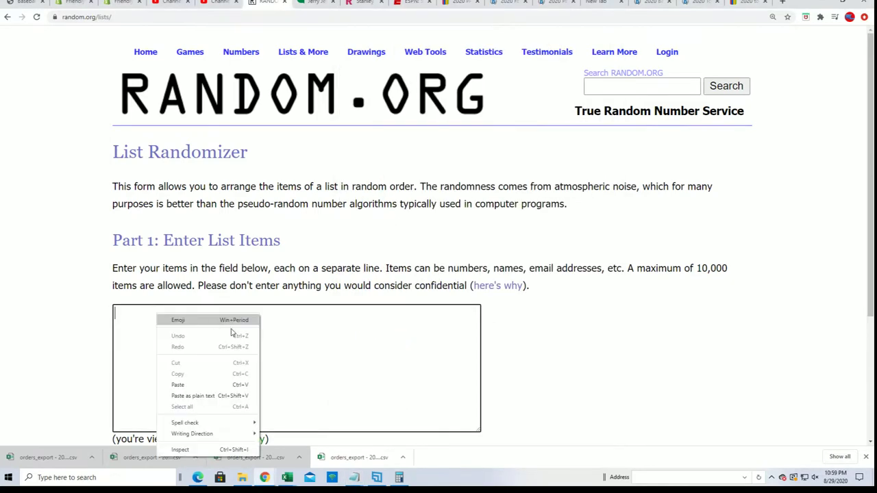
{"action": "left_click", "coordinate": [192, 384]}
{"action": "scroll", "coordinate": [580, 333], "scroll_direction": "down", "scroll_amount": 3}
{"action": "left_click", "coordinate": [144, 349]}
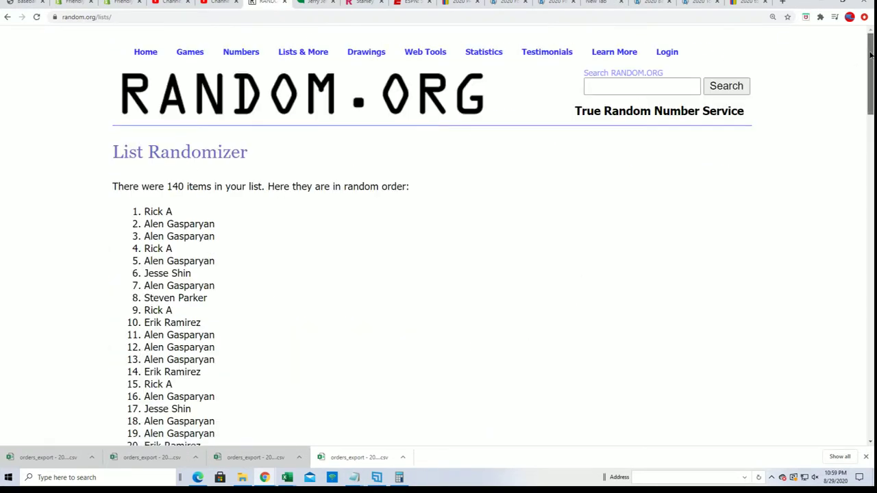
Step: Reshuffle the owner list repeatedly with Again!, reviewing each new order, seven randomizations in total
{"action": "left_click_drag", "start_coordinate": [870, 72], "coordinate": [841, 391]}
{"action": "left_click", "coordinate": [130, 350]}
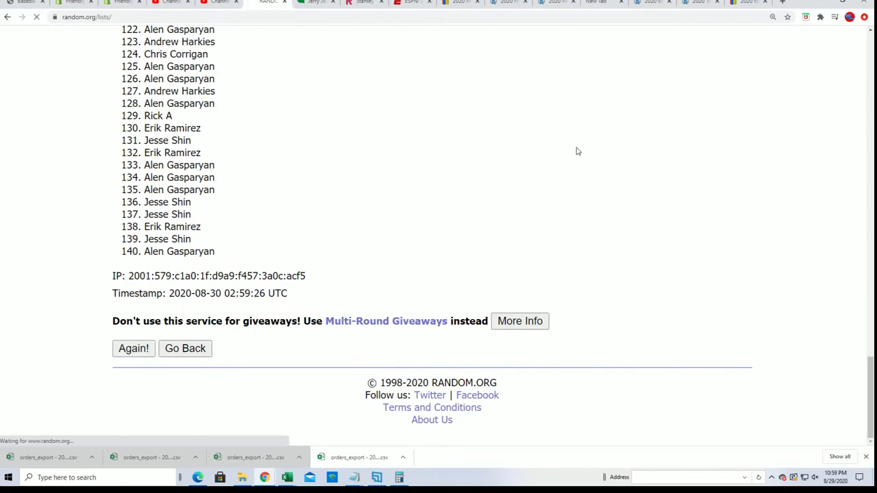
{"action": "mouse_move", "coordinate": [867, 56]}
{"action": "left_mouse_down"}
{"action": "mouse_move", "coordinate": [809, 443]}
{"action": "mouse_move", "coordinate": [622, 171]}
{"action": "left_mouse_up"}
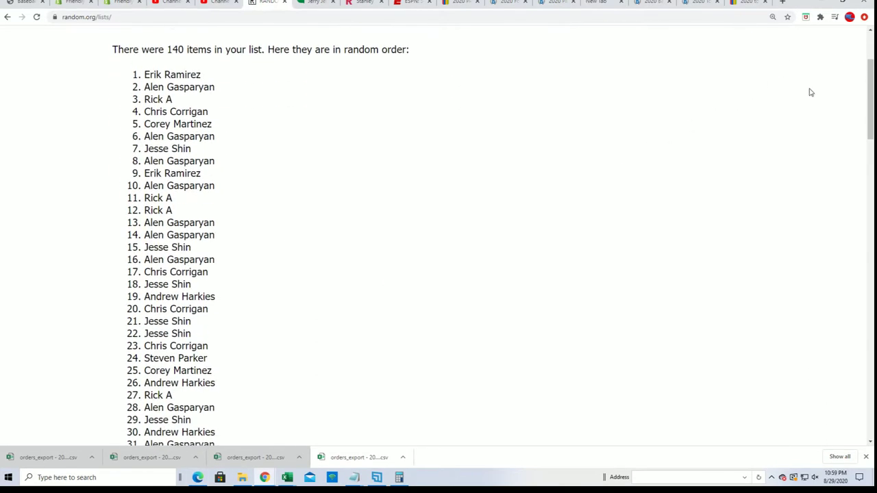
{"action": "mouse_move", "coordinate": [870, 82]}
{"action": "left_mouse_down"}
{"action": "mouse_move", "coordinate": [862, 281]}
{"action": "mouse_move", "coordinate": [583, 436]}
{"action": "left_mouse_up"}
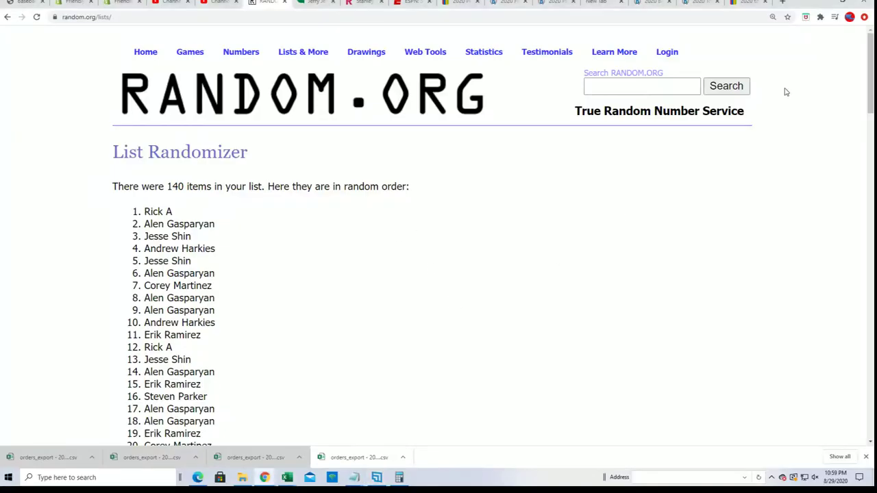
{"action": "left_click_drag", "start_coordinate": [870, 68], "coordinate": [833, 376]}
{"action": "scroll", "coordinate": [832, 375], "scroll_direction": "down", "scroll_amount": 2}
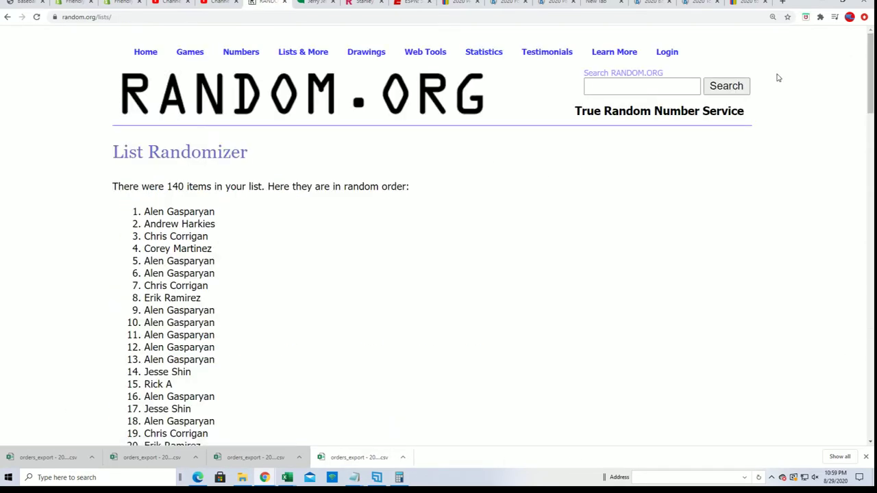
{"action": "mouse_move", "coordinate": [867, 43]}
{"action": "left_mouse_down"}
{"action": "mouse_move", "coordinate": [813, 405]}
{"action": "mouse_move", "coordinate": [801, 38]}
{"action": "mouse_move", "coordinate": [762, 179]}
{"action": "left_mouse_up"}
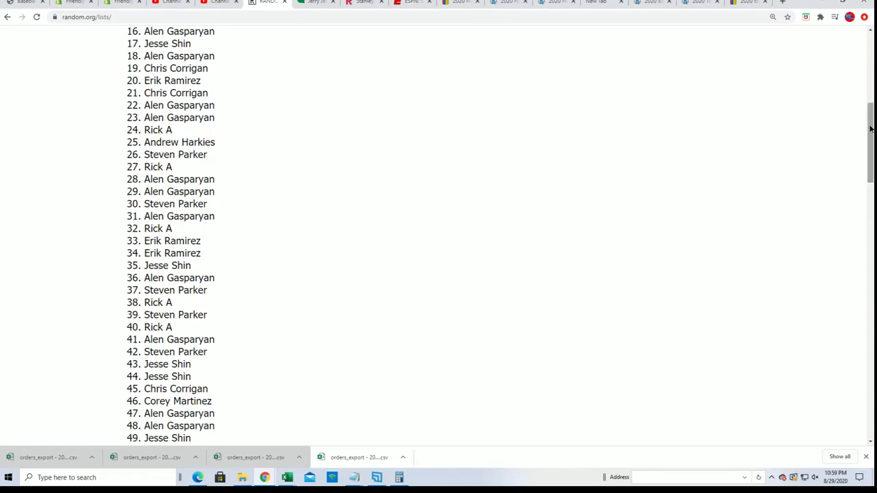
{"action": "left_click_drag", "start_coordinate": [869, 120], "coordinate": [867, 411]}
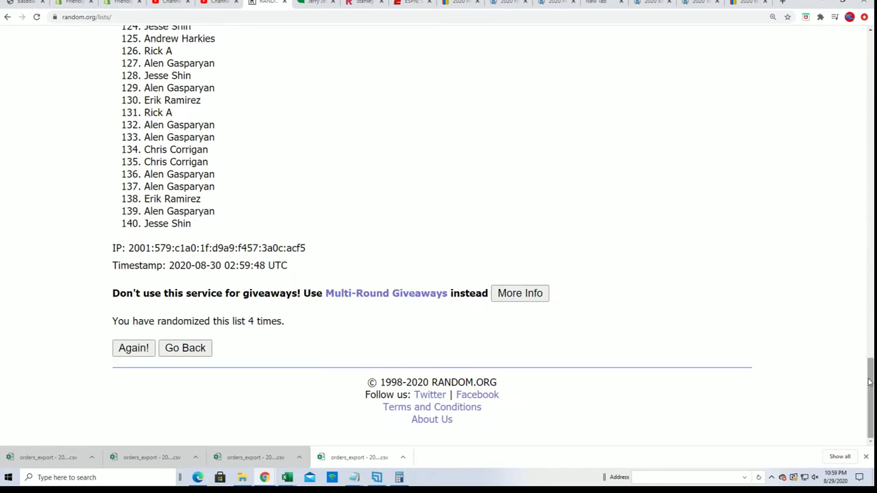
{"action": "left_click", "coordinate": [133, 348]}
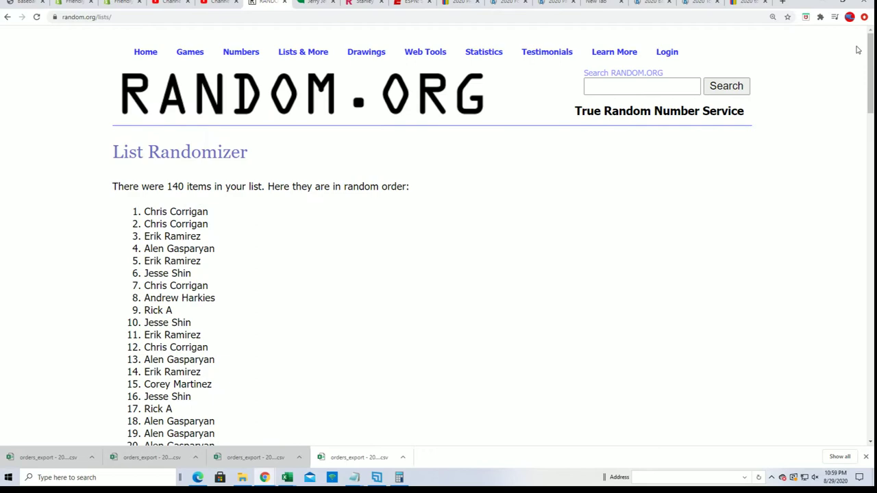
{"action": "left_click_drag", "start_coordinate": [869, 51], "coordinate": [818, 391]}
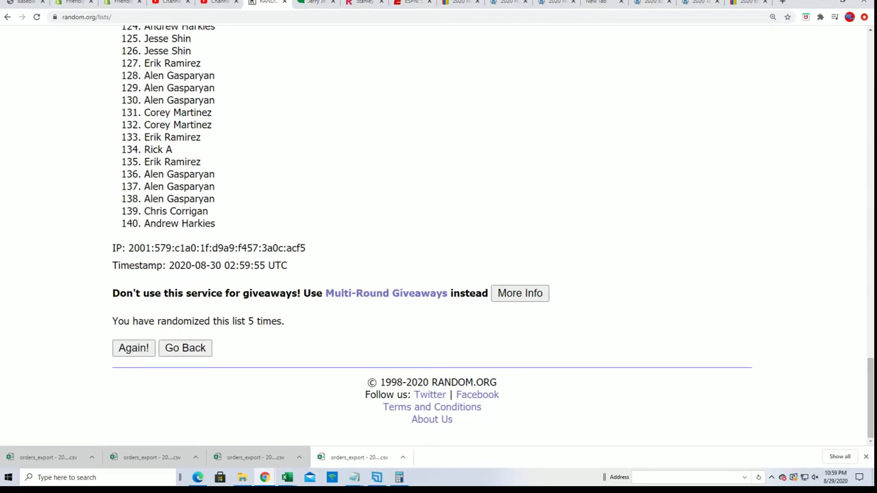
{"action": "left_click", "coordinate": [134, 348]}
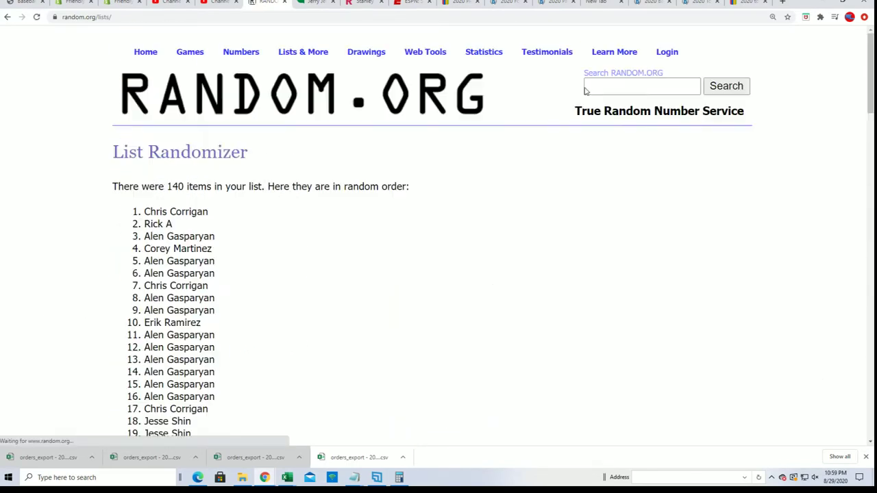
{"action": "left_click_drag", "start_coordinate": [865, 46], "coordinate": [856, 371]}
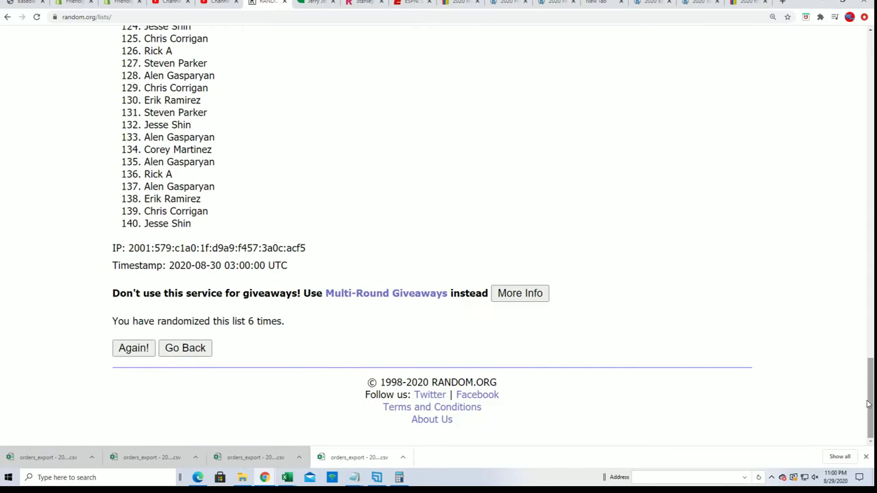
{"action": "left_click", "coordinate": [131, 350]}
Step: Select and copy the final shuffled list of 140 owner names
{"action": "scroll", "coordinate": [256, 172], "scroll_direction": "down", "scroll_amount": 2}
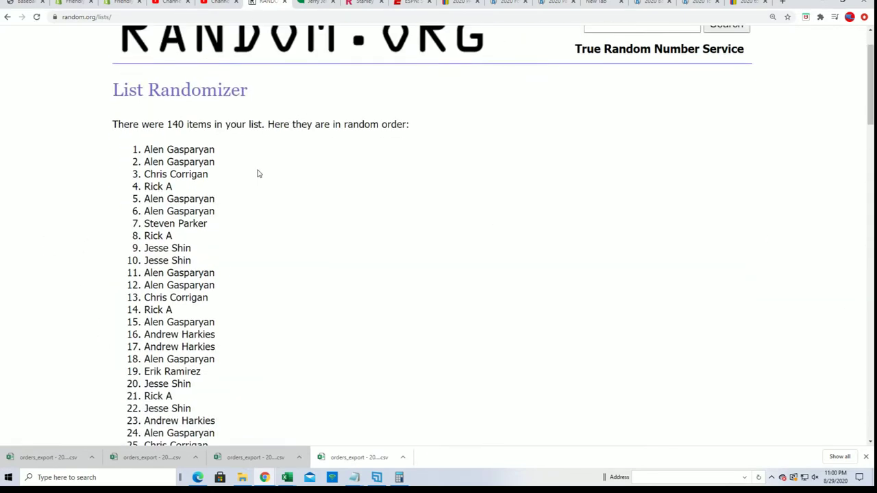
{"action": "mouse_move", "coordinate": [143, 116]}
{"action": "left_mouse_down"}
{"action": "mouse_move", "coordinate": [245, 213]}
{"action": "mouse_move", "coordinate": [226, 445]}
{"action": "mouse_move", "coordinate": [266, 358]}
{"action": "mouse_move", "coordinate": [231, 215]}
{"action": "mouse_move", "coordinate": [232, 224]}
{"action": "left_mouse_up"}
{"action": "right_click", "coordinate": [181, 213]}
{"action": "left_click", "coordinate": [195, 217]}
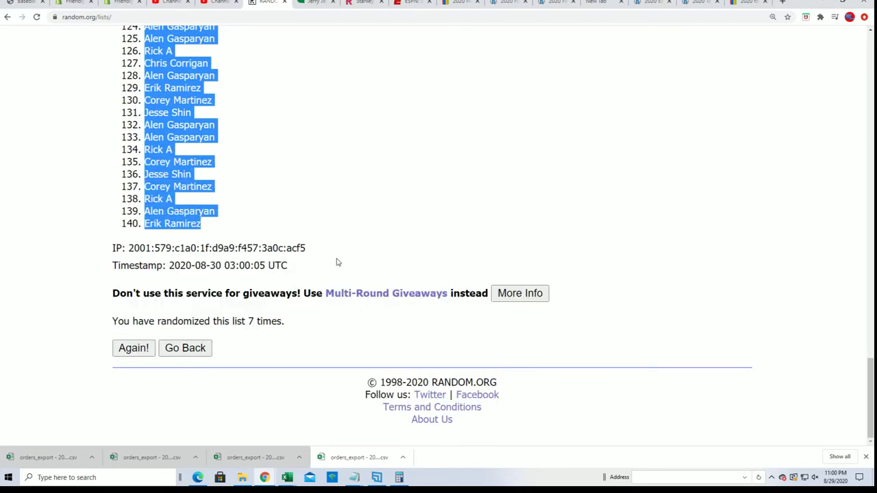
{"action": "left_click_drag", "start_coordinate": [870, 397], "coordinate": [870, 82]}
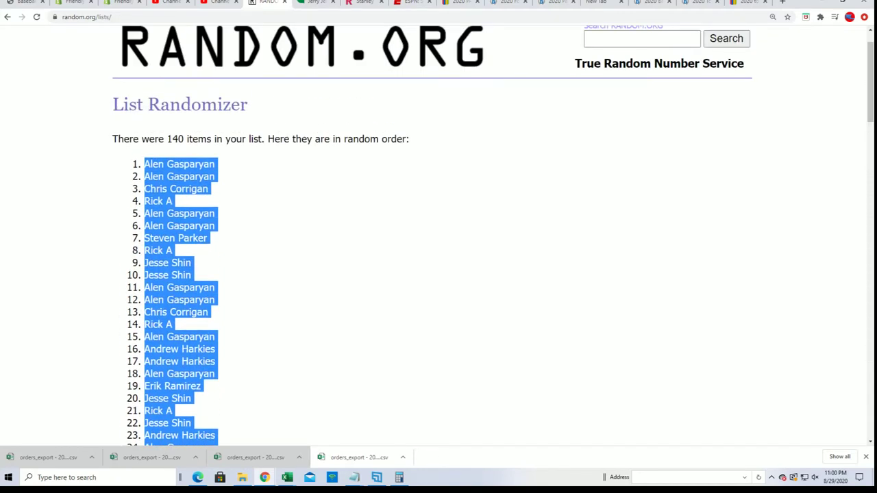
Step: Paste the shuffled owner names into A2 as Unicode Text via Paste Special
{"action": "key", "text": "alt+Tab"}
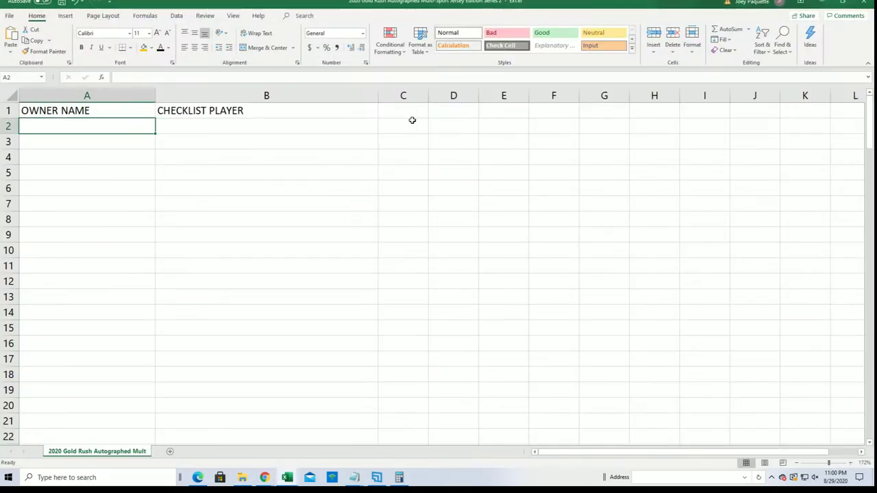
{"action": "right_click", "coordinate": [45, 126]}
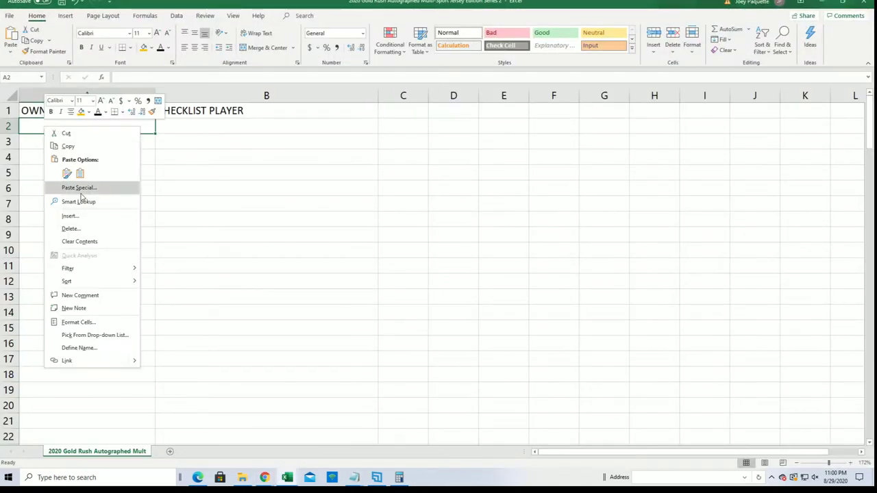
{"action": "left_click", "coordinate": [86, 187]}
{"action": "left_click", "coordinate": [20, 137]}
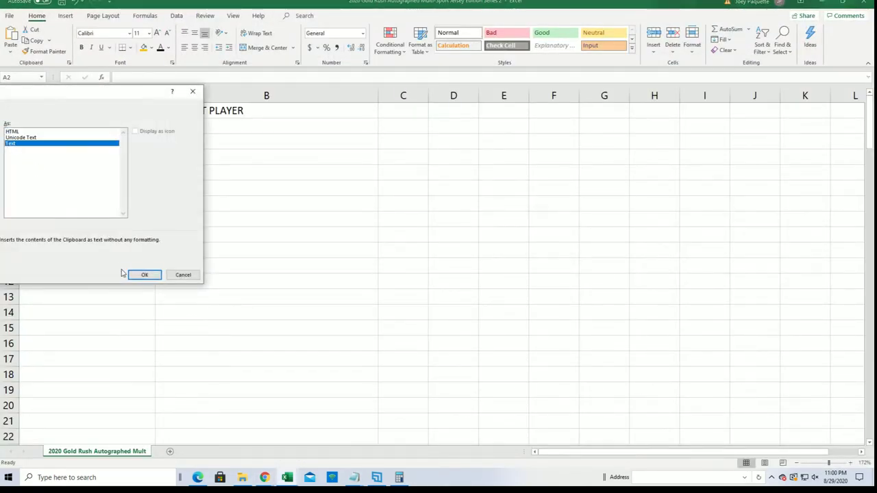
{"action": "left_click", "coordinate": [145, 275]}
Step: Compare the pasted Excel names against the browser's shuffled list, then restore Excel full screen
{"action": "double_click", "coordinate": [269, 5]}
{"action": "left_click_drag", "start_coordinate": [270, 5], "coordinate": [571, 28]}
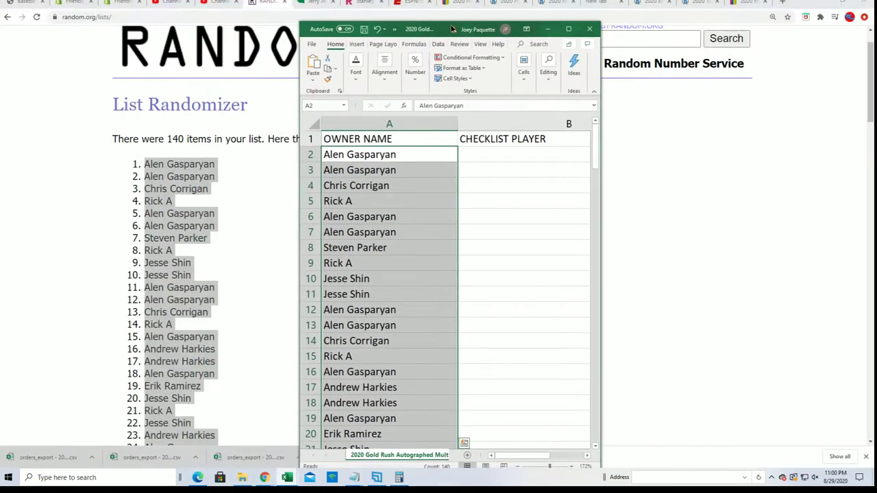
{"action": "scroll", "coordinate": [209, 274], "scroll_direction": "down", "scroll_amount": 3}
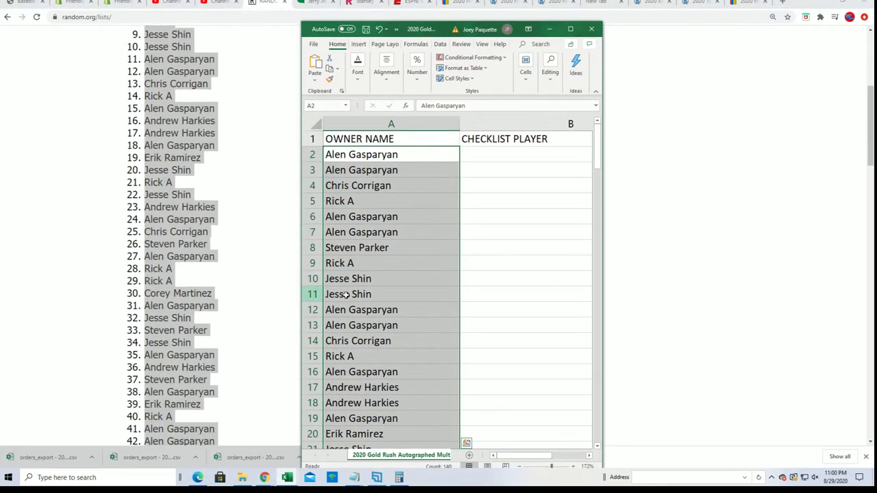
{"action": "scroll", "coordinate": [385, 285], "scroll_direction": "down", "scroll_amount": 4}
{"action": "scroll", "coordinate": [388, 285], "scroll_direction": "up", "scroll_amount": 4}
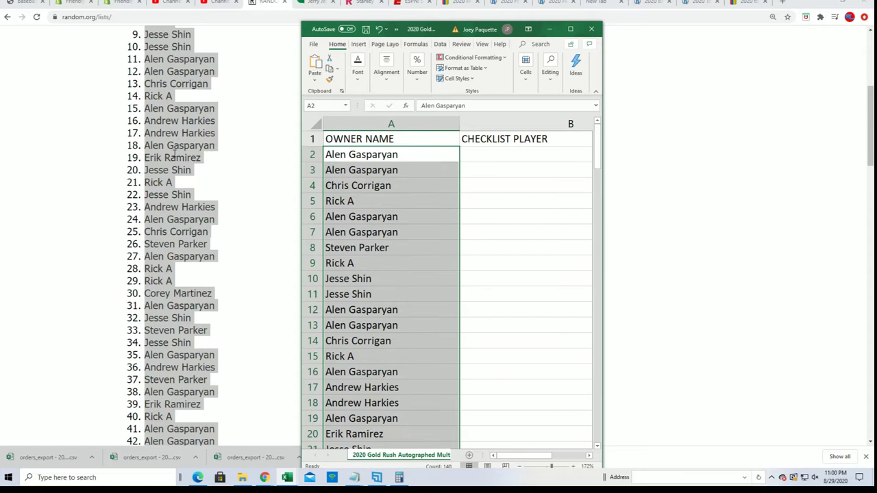
{"action": "scroll", "coordinate": [175, 154], "scroll_direction": "up", "scroll_amount": 3}
{"action": "left_click", "coordinate": [472, 158]}
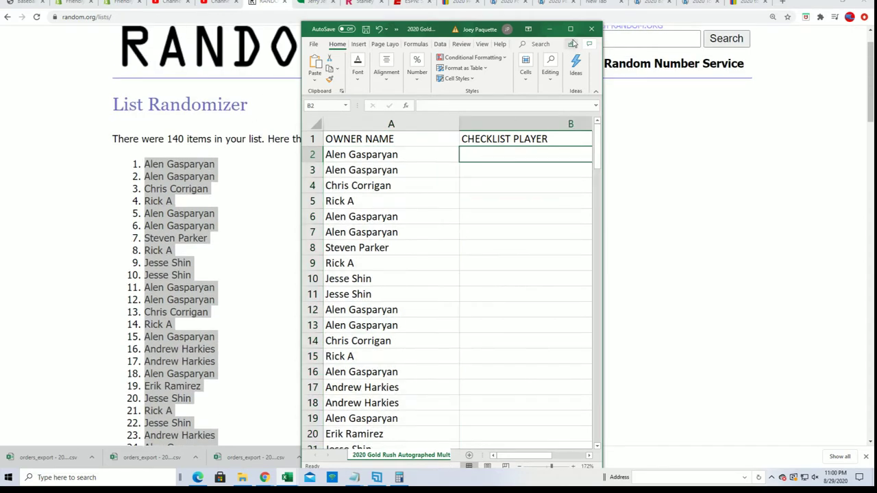
{"action": "left_click", "coordinate": [570, 29]}
Step: Narrow column A to fit the owner names and select B2
{"action": "left_click", "coordinate": [152, 88]}
{"action": "left_click_drag", "start_coordinate": [155, 92], "coordinate": [121, 95]}
{"action": "left_click", "coordinate": [199, 126]}
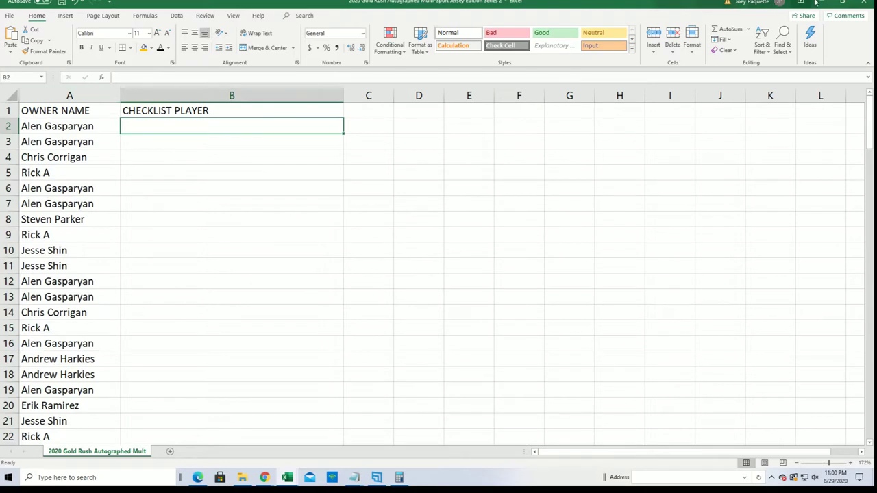
{"action": "key", "text": "alt+Tab"}
{"action": "scroll", "coordinate": [314, 78], "scroll_direction": "up", "scroll_amount": 1}
Step: Open a fresh List Randomizer and copy players Alex Bregman through Zion Williamson from Notepad
{"action": "left_click", "coordinate": [325, 86]}
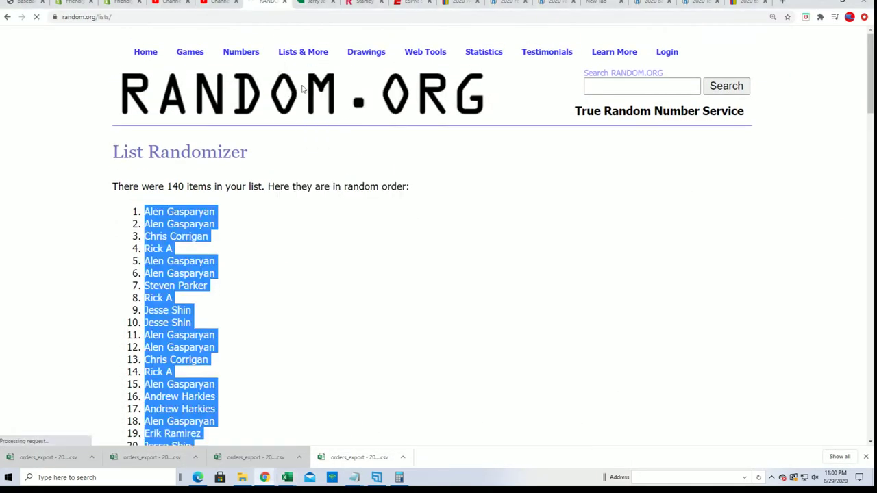
{"action": "left_click", "coordinate": [321, 74]}
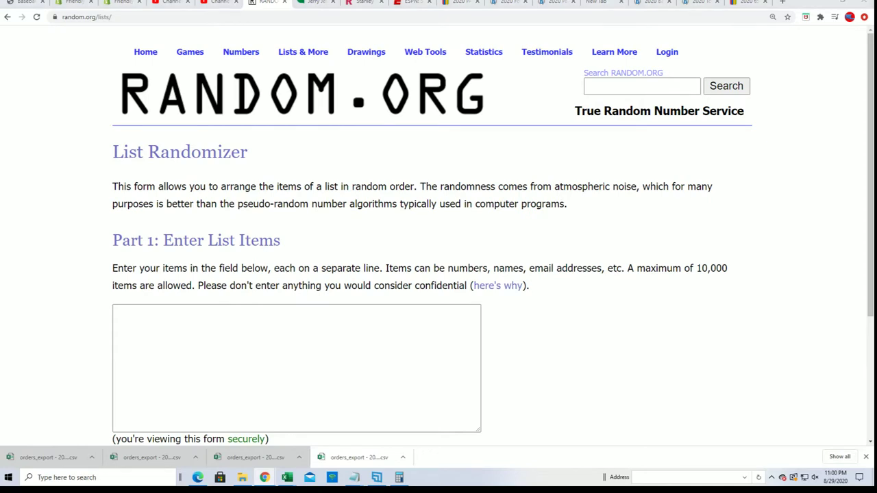
{"action": "key", "text": "alt+Tab"}
{"action": "left_click_drag", "start_coordinate": [444, 6], "coordinate": [442, 1]}
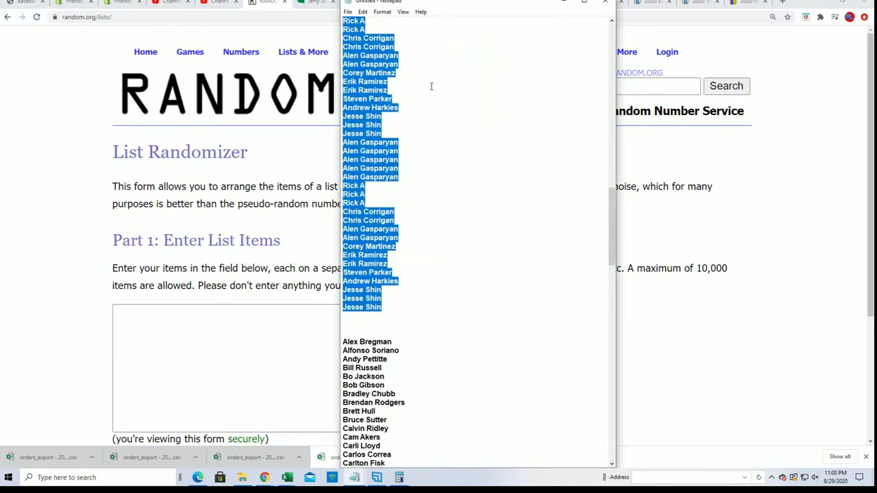
{"action": "scroll", "coordinate": [389, 202], "scroll_direction": "down", "scroll_amount": 7}
{"action": "mouse_move", "coordinate": [340, 159]}
{"action": "left_mouse_down"}
{"action": "mouse_move", "coordinate": [411, 461]}
{"action": "mouse_move", "coordinate": [413, 393]}
{"action": "mouse_move", "coordinate": [398, 420]}
{"action": "left_mouse_up"}
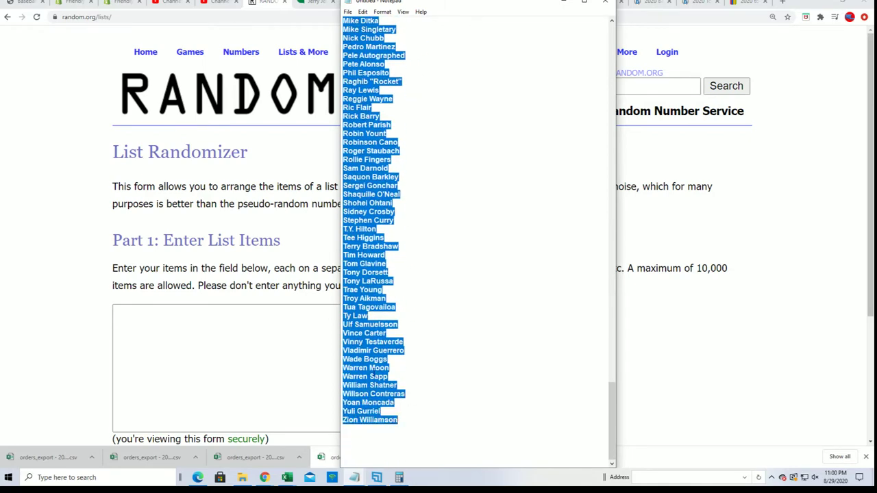
{"action": "right_click", "coordinate": [365, 226]}
{"action": "left_click", "coordinate": [387, 255]}
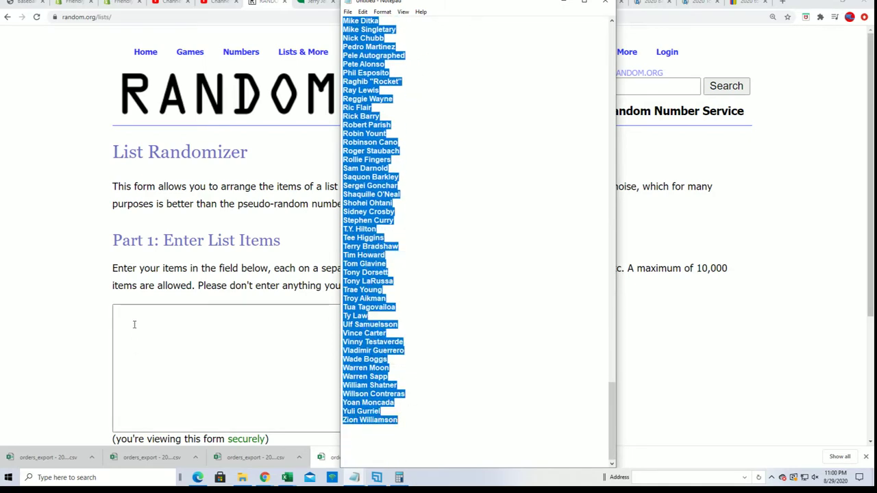
Step: Paste the copied player names into the List Randomizer's item box
{"action": "left_click", "coordinate": [134, 324]}
{"action": "right_click", "coordinate": [127, 319]}
{"action": "left_click", "coordinate": [143, 389]}
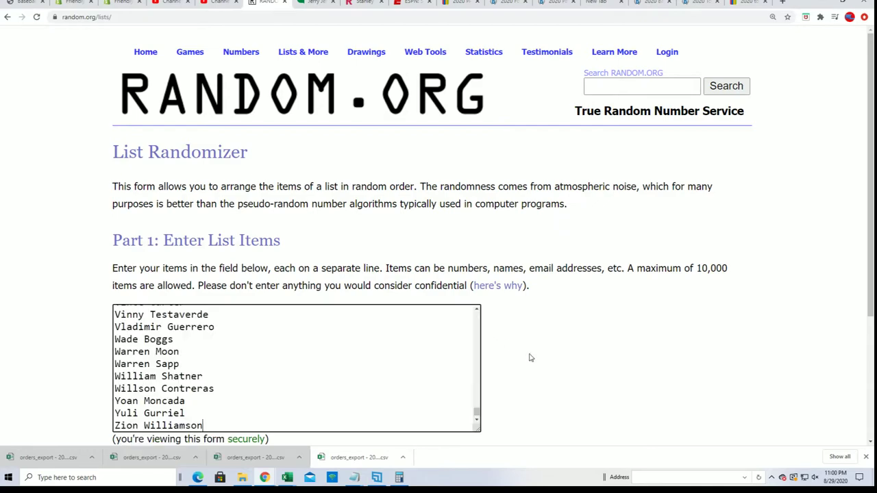
{"action": "scroll", "coordinate": [527, 360], "scroll_direction": "down", "scroll_amount": 3}
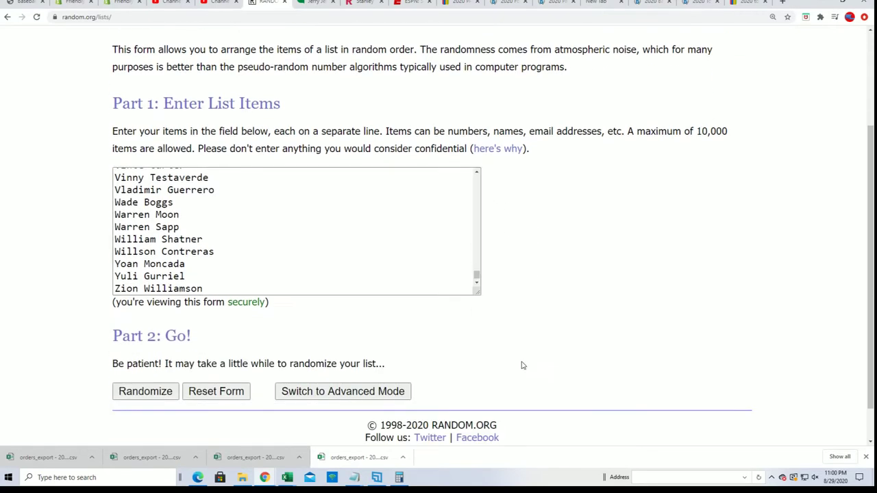
Step: Randomize the 140 player names, reshuffling with Again! for seven shuffles in total
{"action": "left_click", "coordinate": [152, 394]}
{"action": "scroll", "coordinate": [306, 331], "scroll_direction": "down", "scroll_amount": 15}
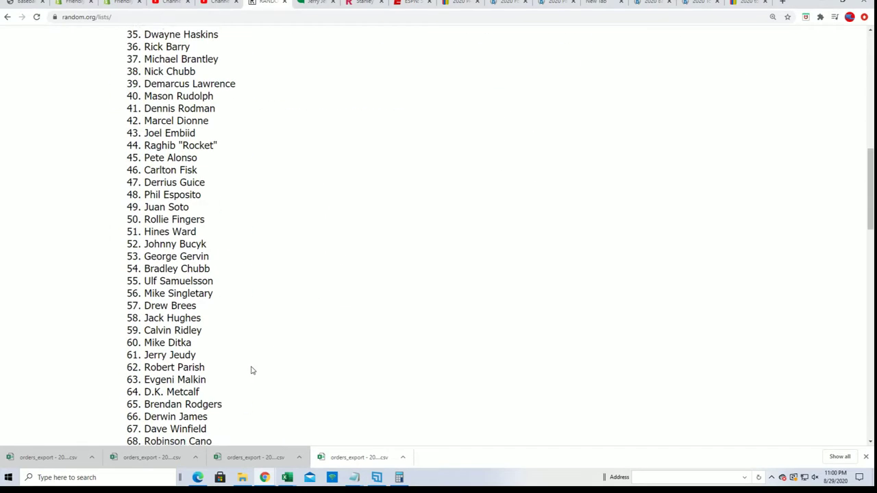
{"action": "scroll", "coordinate": [411, 329], "scroll_direction": "down", "scroll_amount": 10}
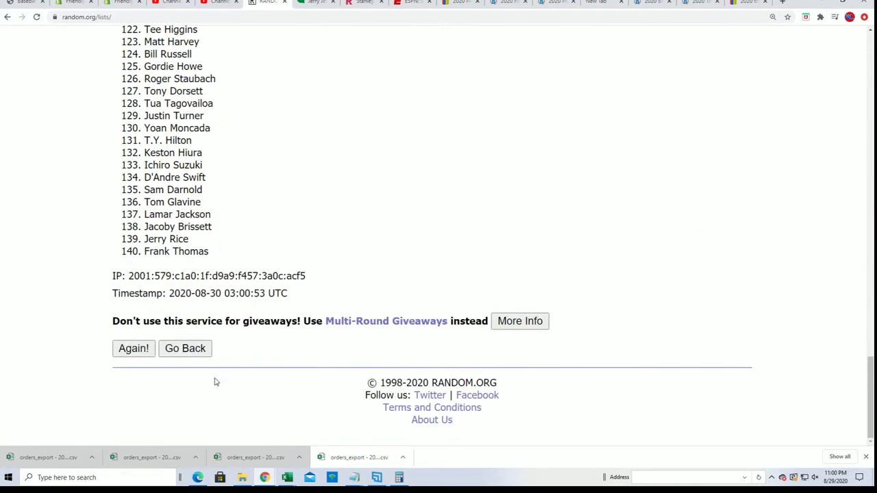
{"action": "left_click", "coordinate": [135, 349]}
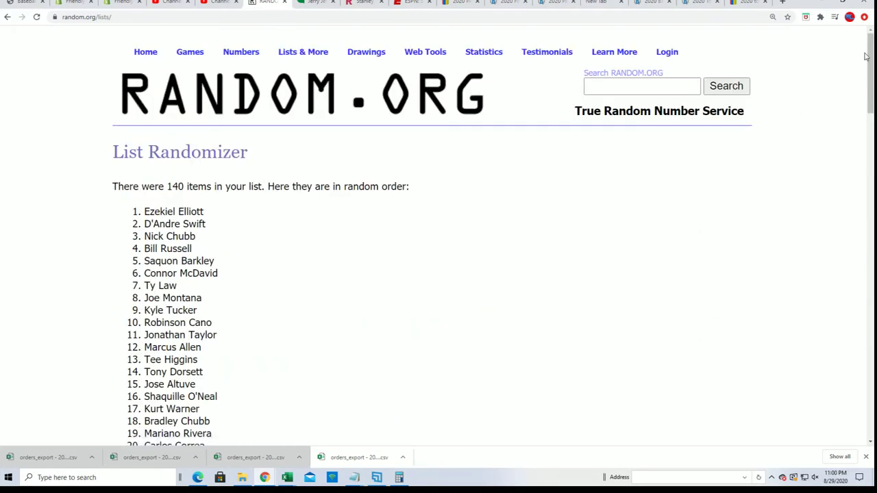
{"action": "left_click_drag", "start_coordinate": [867, 55], "coordinate": [856, 424]}
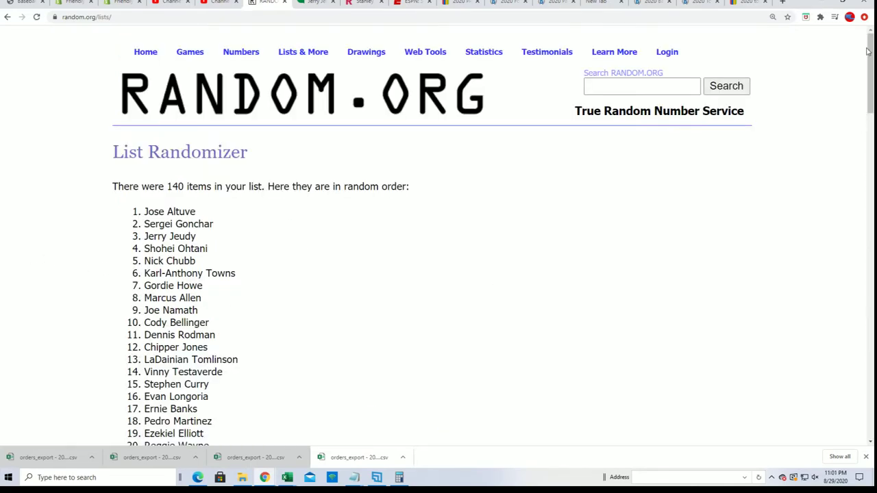
{"action": "left_click_drag", "start_coordinate": [867, 51], "coordinate": [852, 364]}
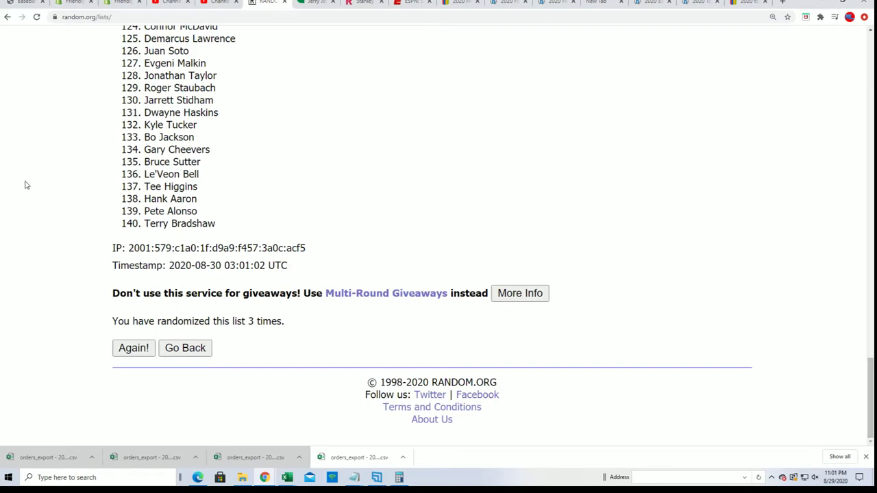
{"action": "left_click", "coordinate": [120, 347]}
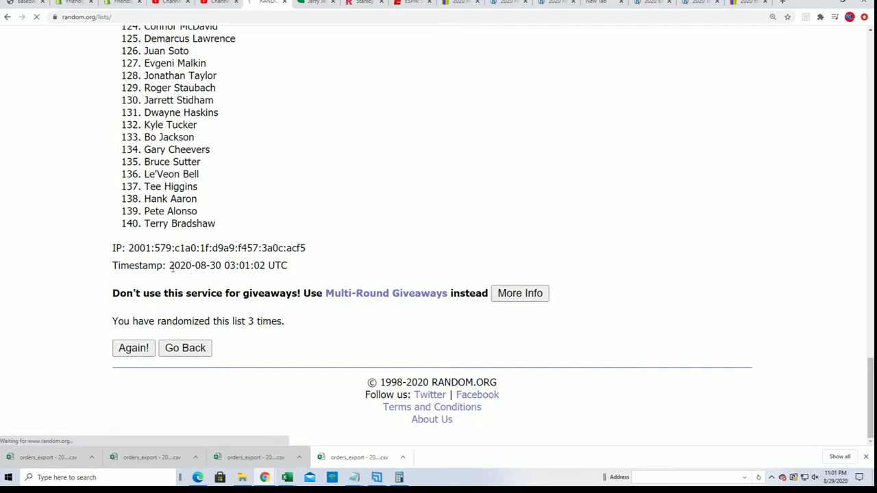
{"action": "left_click_drag", "start_coordinate": [863, 49], "coordinate": [867, 370]}
{"action": "left_click", "coordinate": [118, 345]}
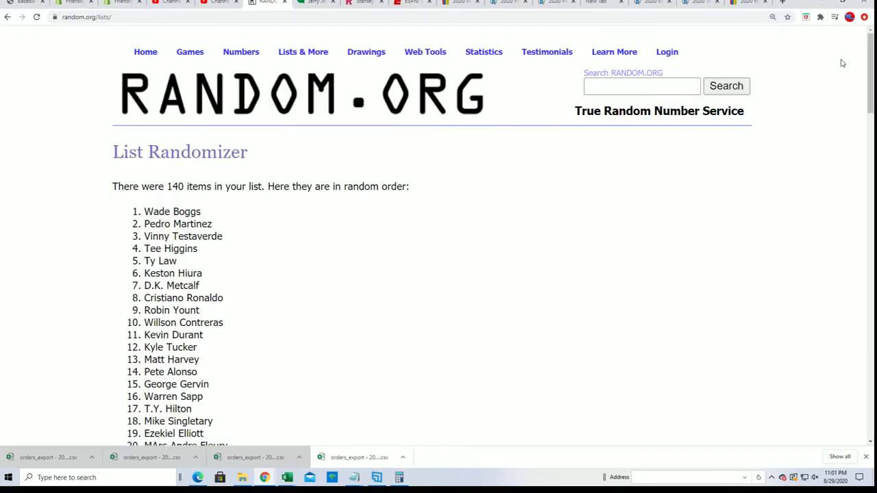
{"action": "mouse_move", "coordinate": [869, 49]}
{"action": "left_mouse_down"}
{"action": "mouse_move", "coordinate": [869, 205]}
{"action": "mouse_move", "coordinate": [856, 350]}
{"action": "mouse_move", "coordinate": [844, 360]}
{"action": "left_mouse_up"}
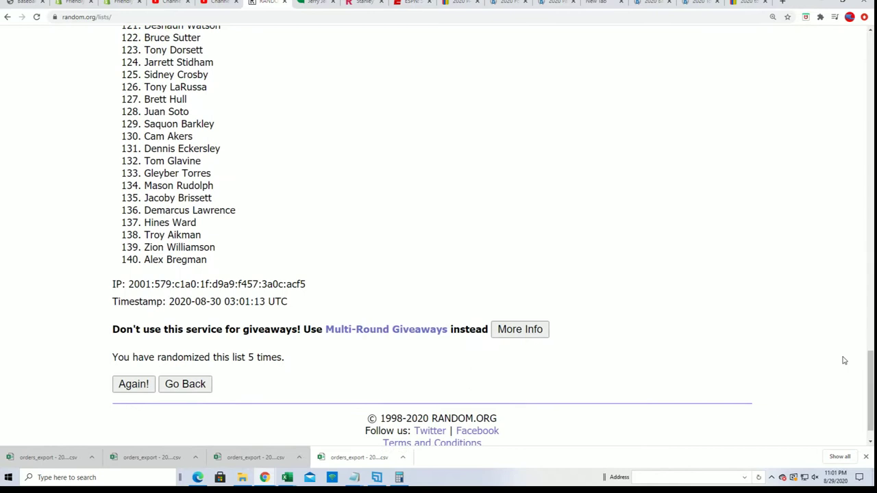
{"action": "left_click", "coordinate": [141, 384]}
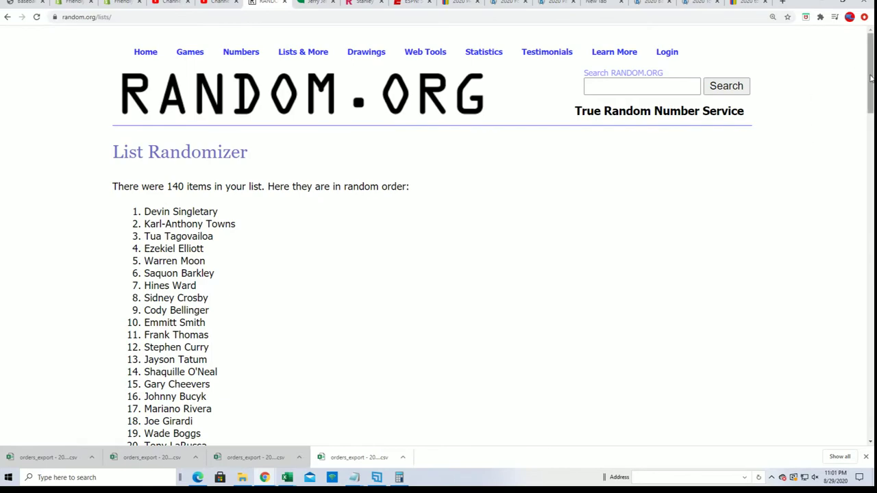
{"action": "mouse_move", "coordinate": [872, 58]}
{"action": "left_mouse_down"}
{"action": "mouse_move", "coordinate": [857, 283]}
{"action": "mouse_move", "coordinate": [863, 405]}
{"action": "left_mouse_up"}
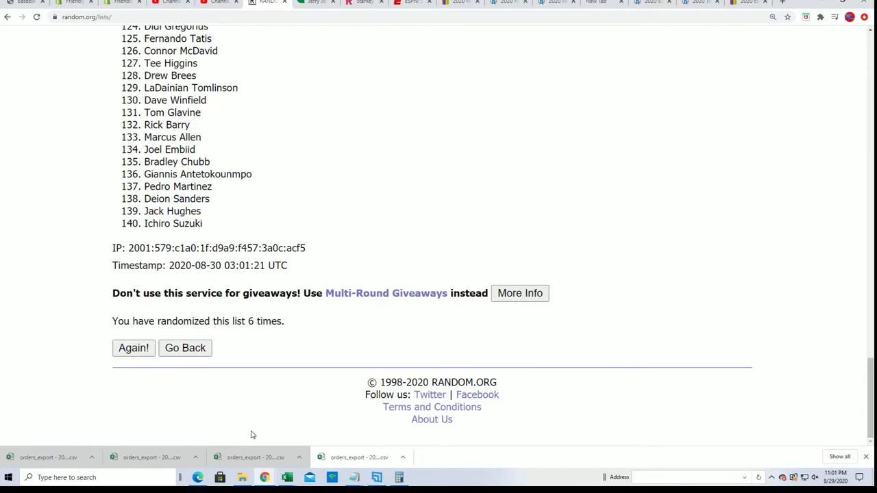
{"action": "left_click", "coordinate": [133, 350]}
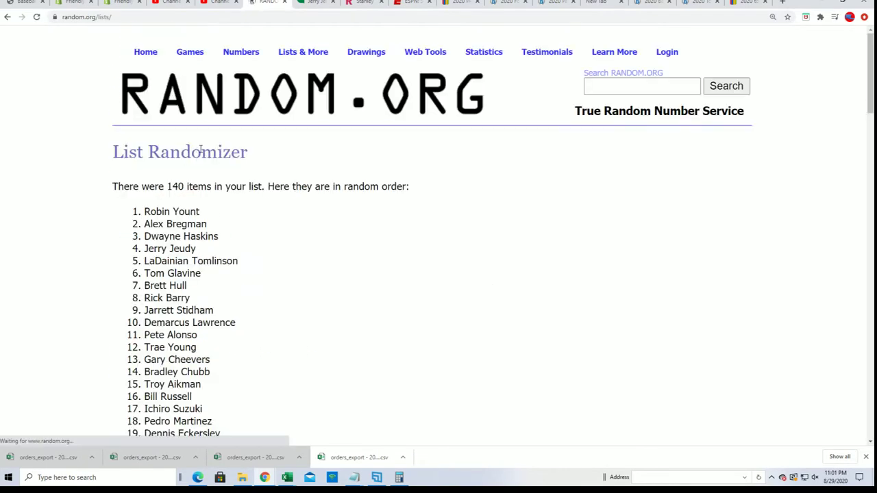
Step: Copy the final shuffled player order, starting with Robin Yount, and return to Excel
{"action": "scroll", "coordinate": [232, 343], "scroll_direction": "down", "scroll_amount": 14}
{"action": "mouse_move", "coordinate": [143, 211]}
{"action": "left_mouse_down"}
{"action": "mouse_move", "coordinate": [243, 346]}
{"action": "mouse_move", "coordinate": [196, 364]}
{"action": "mouse_move", "coordinate": [209, 364]}
{"action": "mouse_move", "coordinate": [212, 223]}
{"action": "mouse_move", "coordinate": [213, 237]}
{"action": "left_mouse_up"}
{"action": "scroll", "coordinate": [206, 363], "scroll_direction": "down", "scroll_amount": 10}
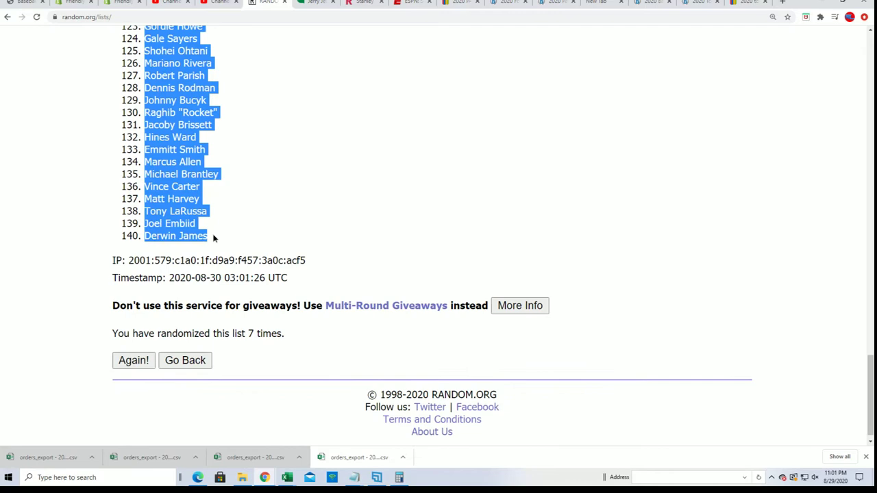
{"action": "right_click", "coordinate": [196, 232]}
{"action": "left_click", "coordinate": [204, 236]}
{"action": "scroll", "coordinate": [411, 279], "scroll_direction": "up", "scroll_amount": 13}
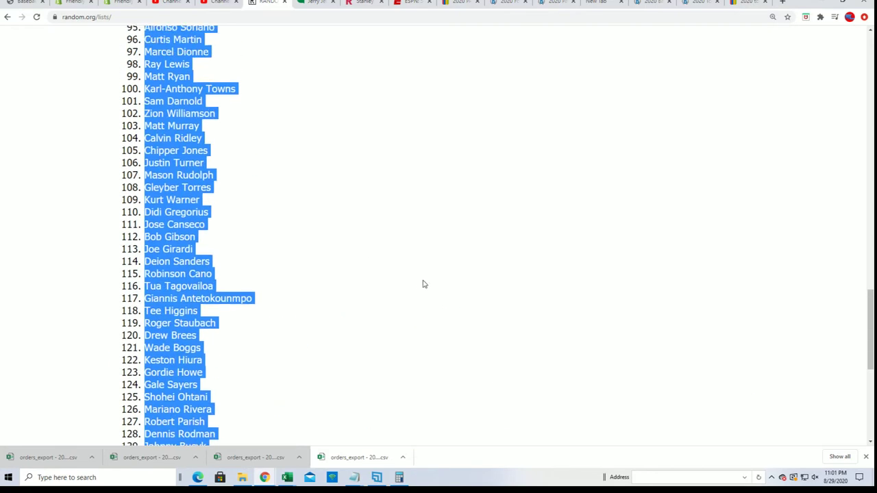
{"action": "scroll", "coordinate": [391, 278], "scroll_direction": "up", "scroll_amount": 10}
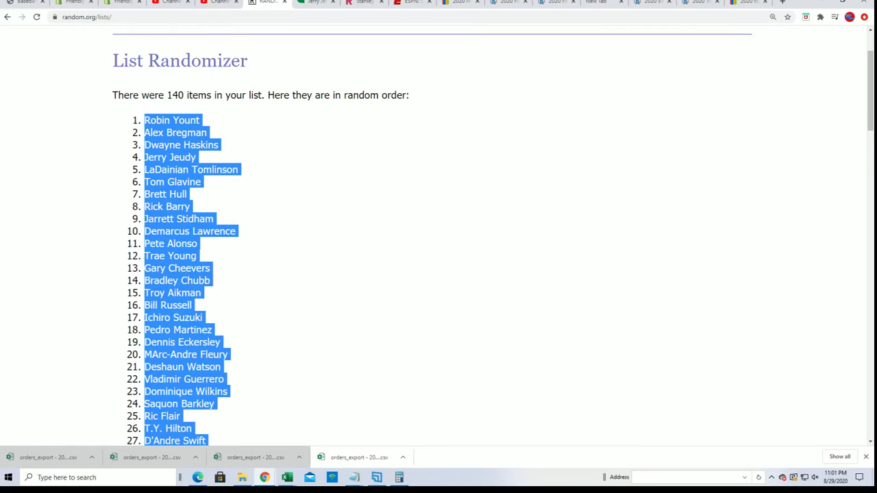
{"action": "key", "text": "alt+Tab"}
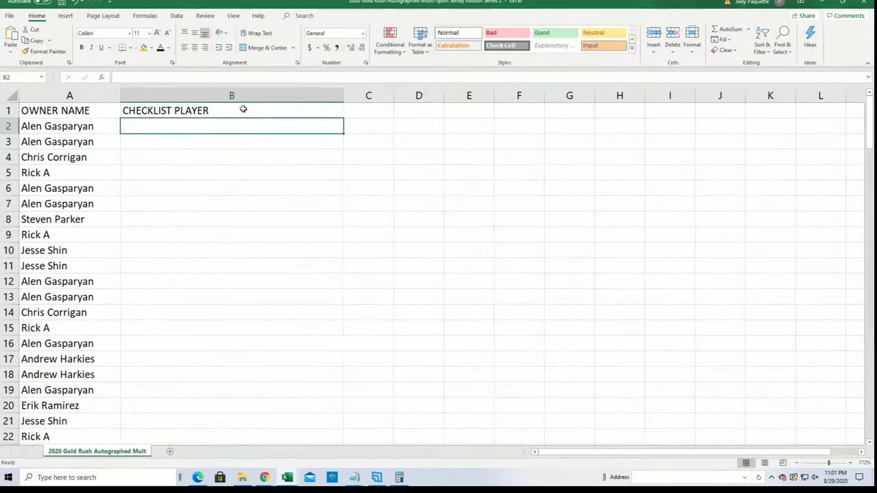
Step: Paste the shuffled players into B2 as plain text, then check Jerry Jeudy (B5) and Pete Alonso (B12)
{"action": "right_click", "coordinate": [132, 126]}
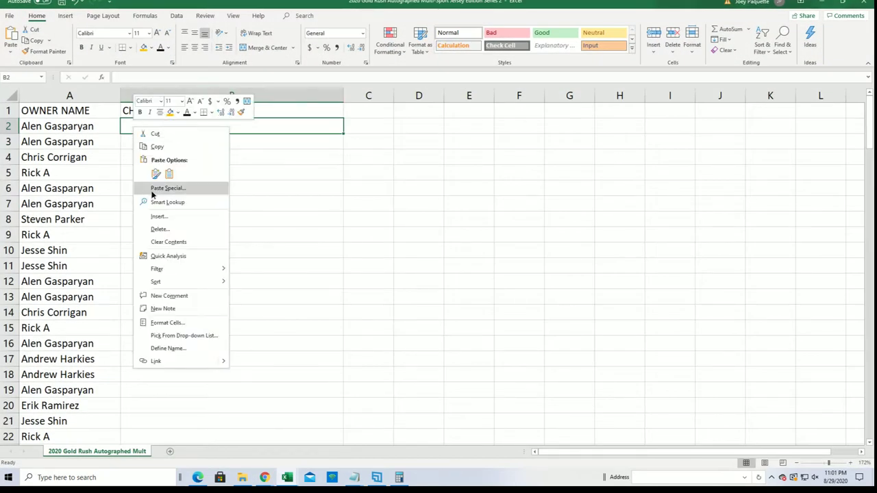
{"action": "left_click", "coordinate": [154, 189]}
{"action": "left_click", "coordinate": [78, 143]}
{"action": "left_click", "coordinate": [212, 274]}
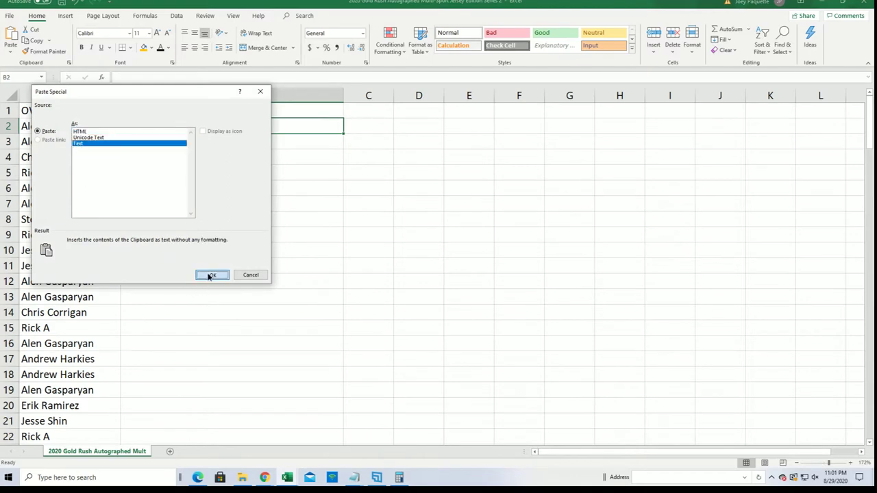
{"action": "left_click", "coordinate": [207, 179]}
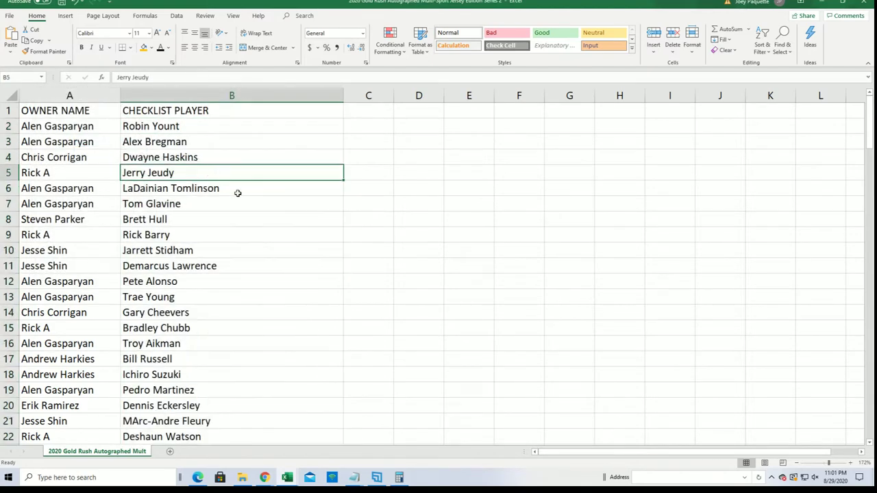
{"action": "left_click", "coordinate": [204, 282]}
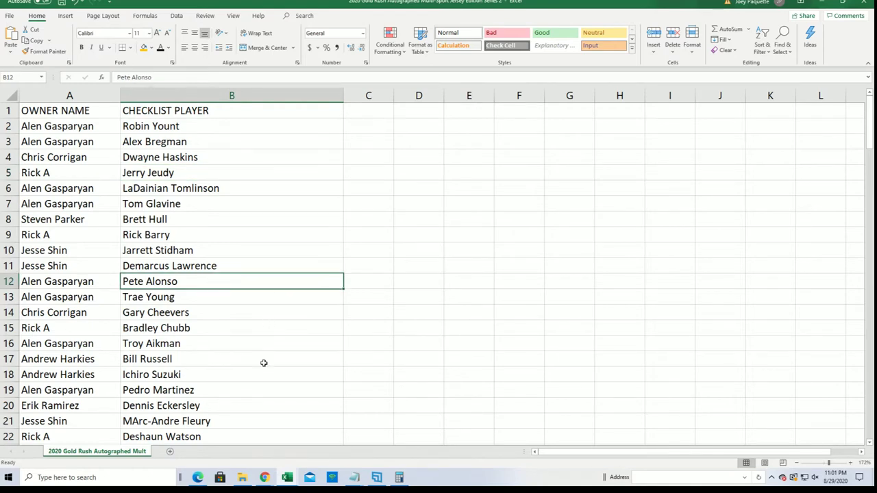
{"action": "scroll", "coordinate": [260, 372], "scroll_direction": "down", "scroll_amount": 4}
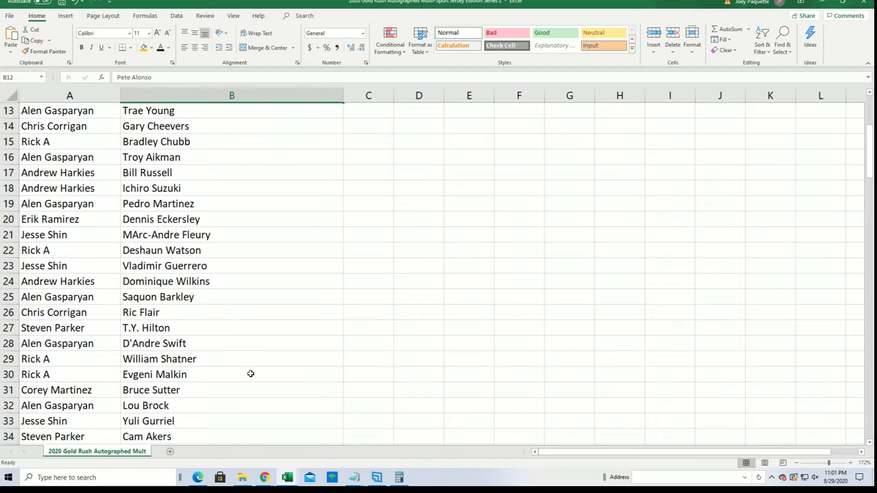
{"action": "scroll", "coordinate": [251, 374], "scroll_direction": "down", "scroll_amount": 3}
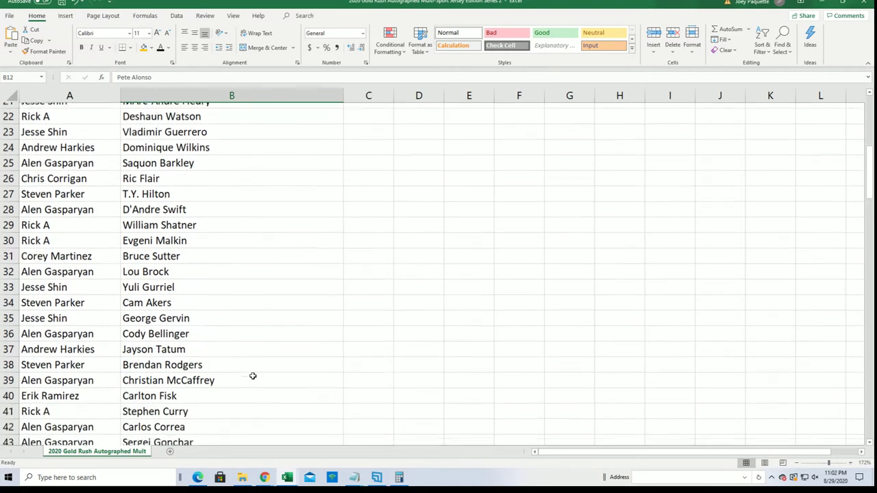
{"action": "scroll", "coordinate": [244, 365], "scroll_direction": "down", "scroll_amount": 3}
{"action": "left_click", "coordinate": [249, 295]}
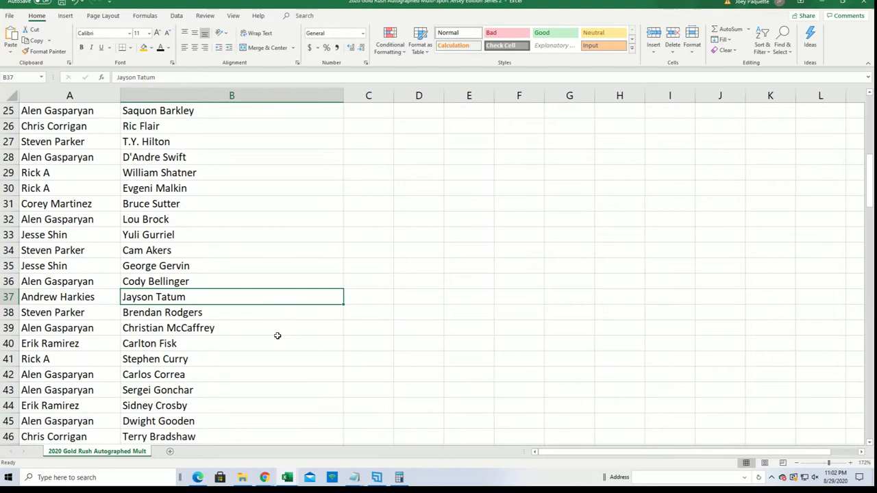
{"action": "scroll", "coordinate": [276, 338], "scroll_direction": "down", "scroll_amount": 3}
{"action": "scroll", "coordinate": [276, 340], "scroll_direction": "down", "scroll_amount": 3}
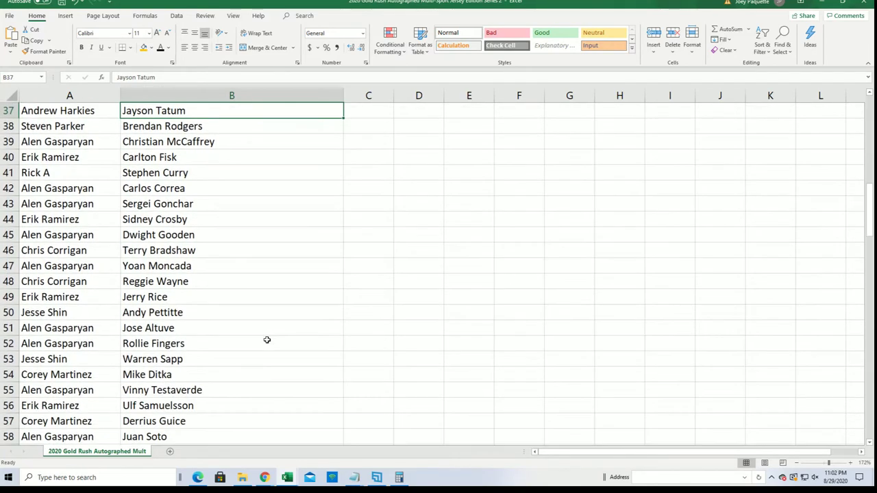
{"action": "scroll", "coordinate": [252, 343], "scroll_direction": "down", "scroll_amount": 3}
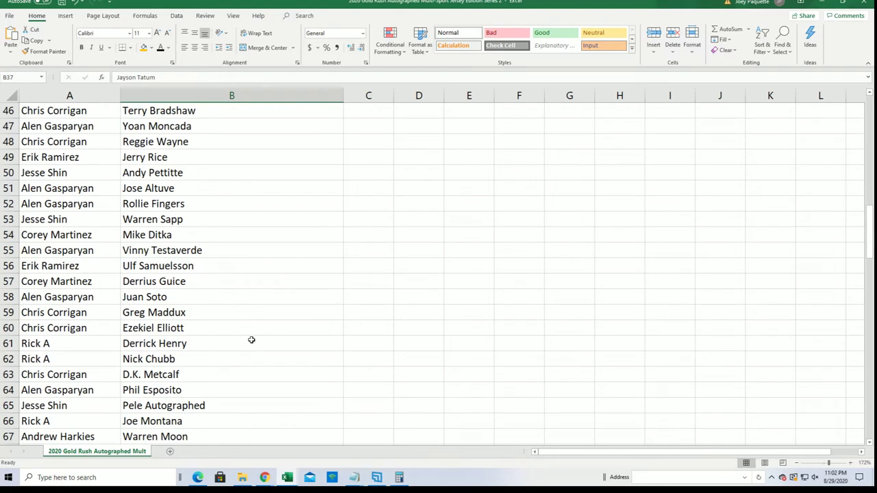
{"action": "scroll", "coordinate": [235, 342], "scroll_direction": "down", "scroll_amount": 1}
{"action": "scroll", "coordinate": [233, 340], "scroll_direction": "down", "scroll_amount": 1}
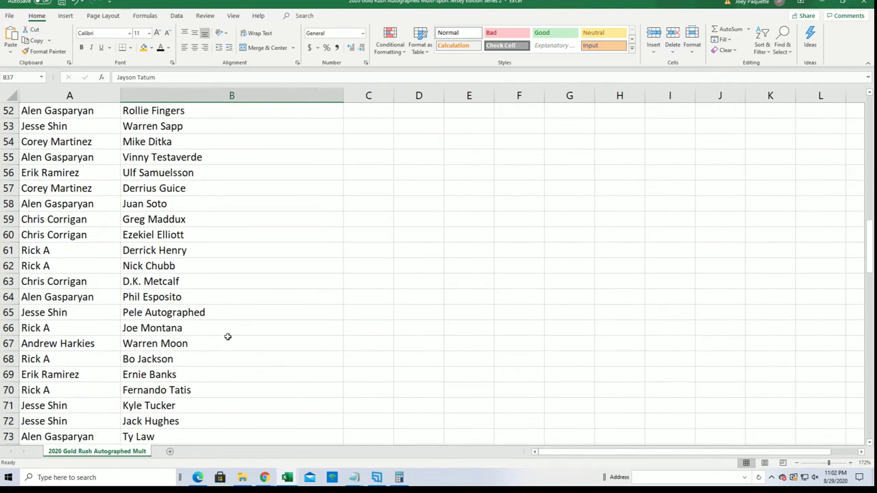
{"action": "scroll", "coordinate": [227, 339], "scroll_direction": "down", "scroll_amount": 1}
{"action": "scroll", "coordinate": [226, 341], "scroll_direction": "down", "scroll_amount": 1}
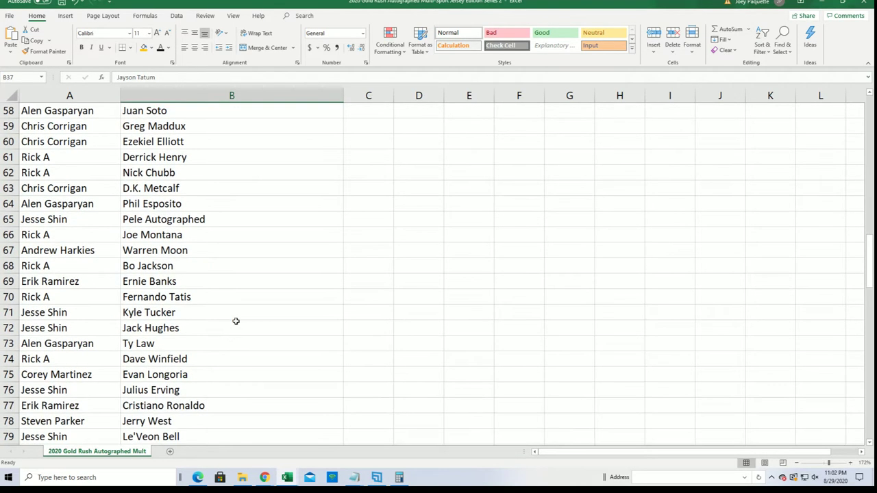
{"action": "left_click", "coordinate": [249, 224]}
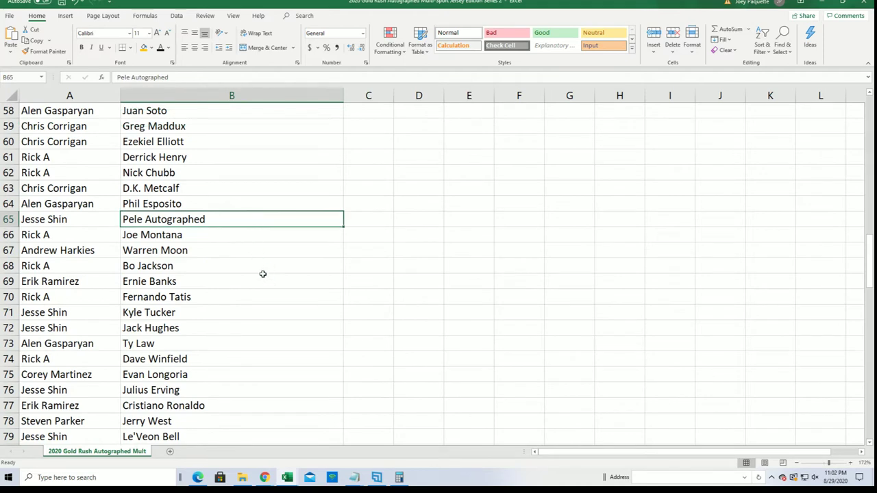
{"action": "scroll", "coordinate": [247, 272], "scroll_direction": "down", "scroll_amount": 1}
{"action": "scroll", "coordinate": [240, 273], "scroll_direction": "down", "scroll_amount": 1}
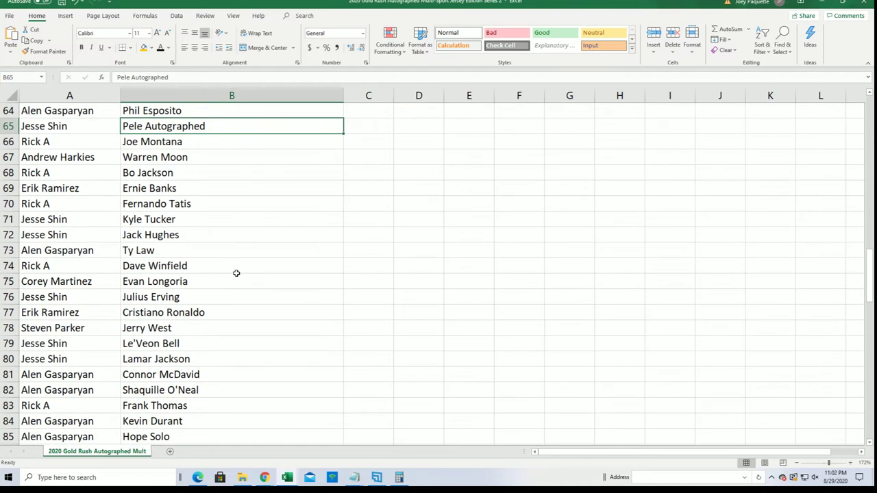
{"action": "scroll", "coordinate": [229, 275], "scroll_direction": "down", "scroll_amount": 1}
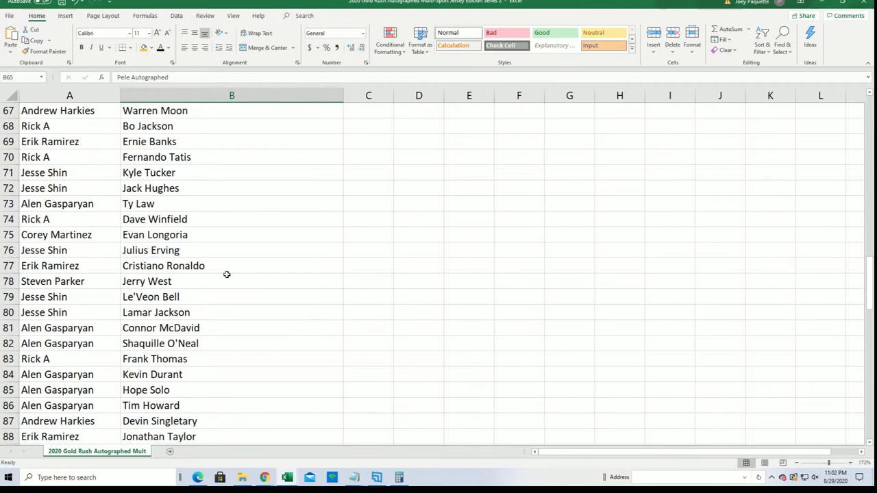
{"action": "scroll", "coordinate": [225, 275], "scroll_direction": "down", "scroll_amount": 1}
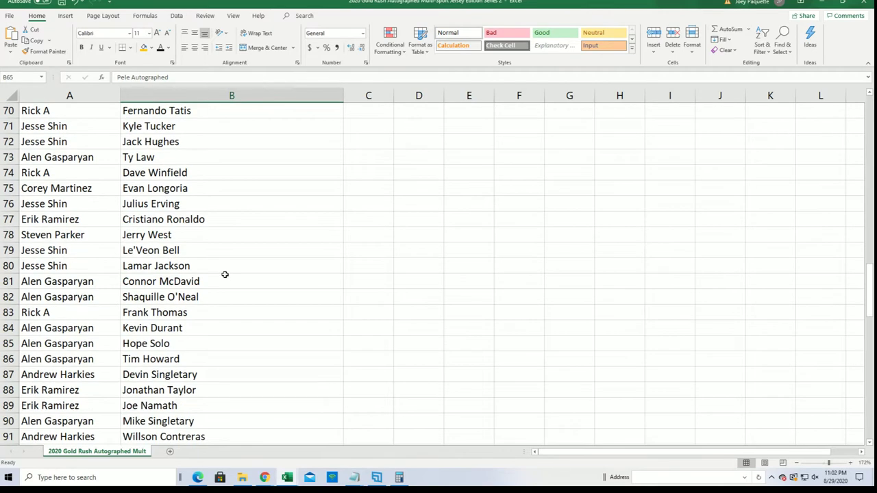
{"action": "left_click", "coordinate": [244, 221]}
{"action": "scroll", "coordinate": [238, 285], "scroll_direction": "down", "scroll_amount": 2}
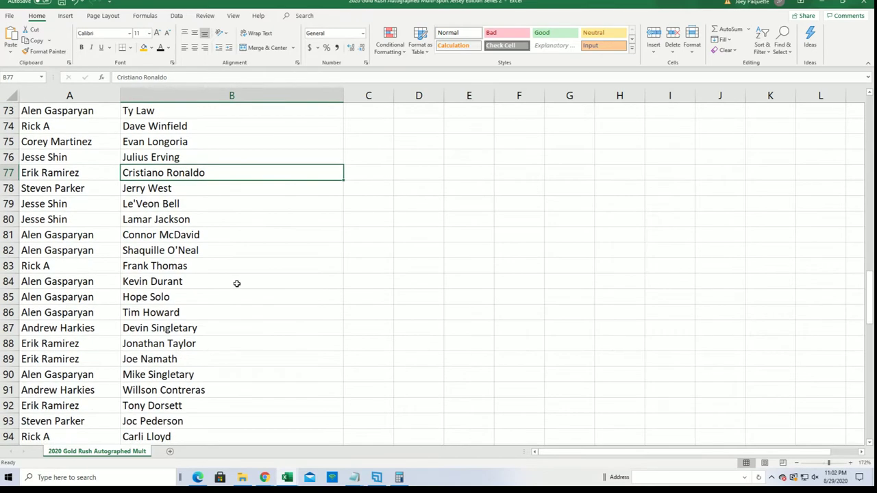
{"action": "scroll", "coordinate": [236, 283], "scroll_direction": "down", "scroll_amount": 3}
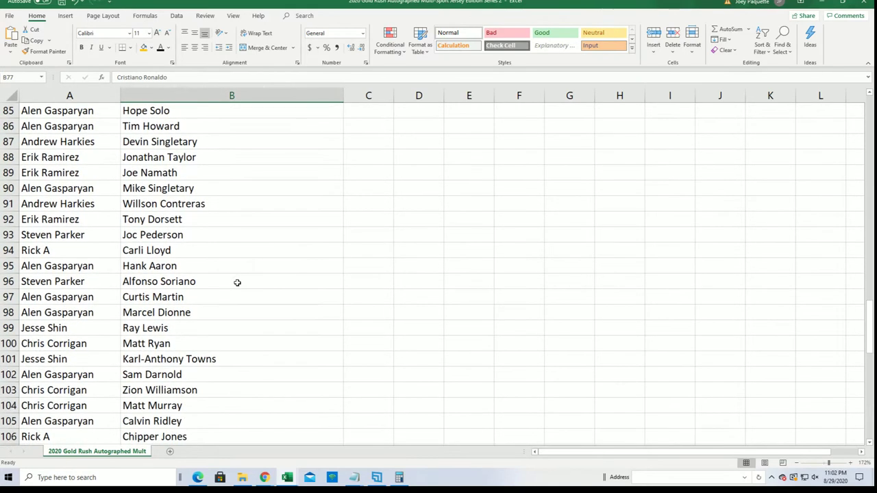
{"action": "scroll", "coordinate": [237, 282], "scroll_direction": "down", "scroll_amount": 1}
{"action": "scroll", "coordinate": [228, 277], "scroll_direction": "down", "scroll_amount": 2}
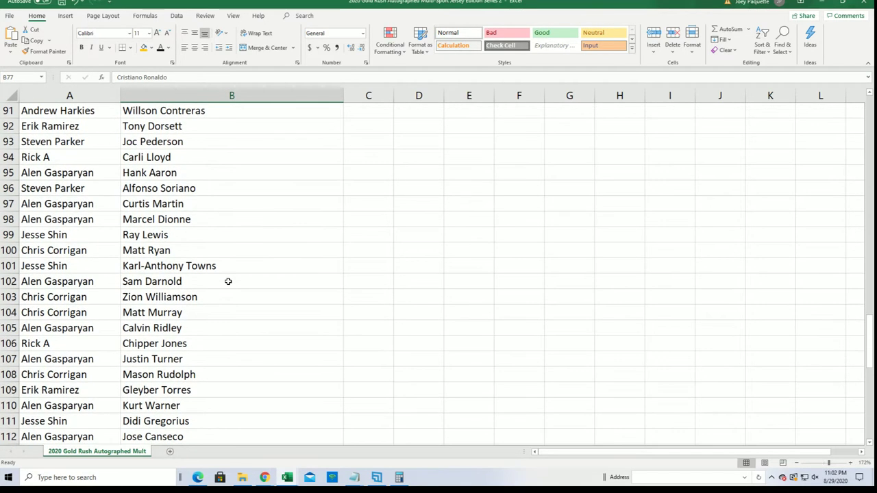
{"action": "left_click", "coordinate": [237, 260]}
{"action": "left_click", "coordinate": [244, 250]}
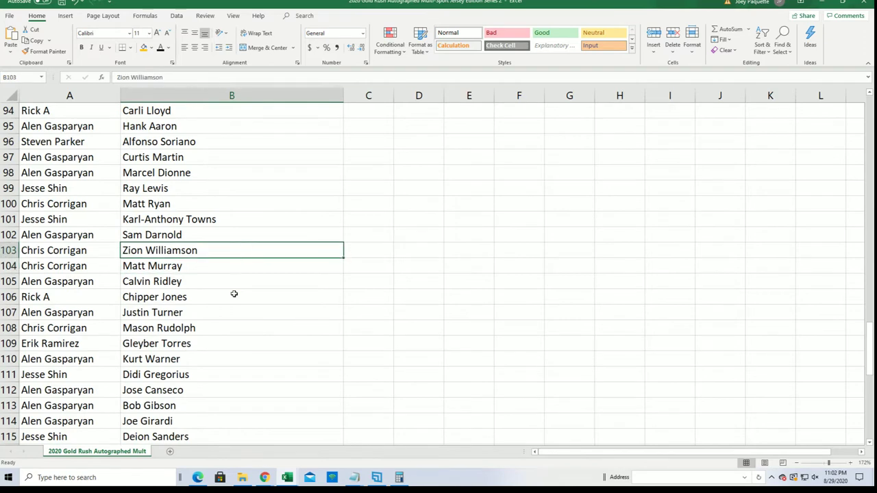
{"action": "scroll", "coordinate": [235, 294], "scroll_direction": "down", "scroll_amount": 1}
{"action": "scroll", "coordinate": [238, 288], "scroll_direction": "down", "scroll_amount": 3}
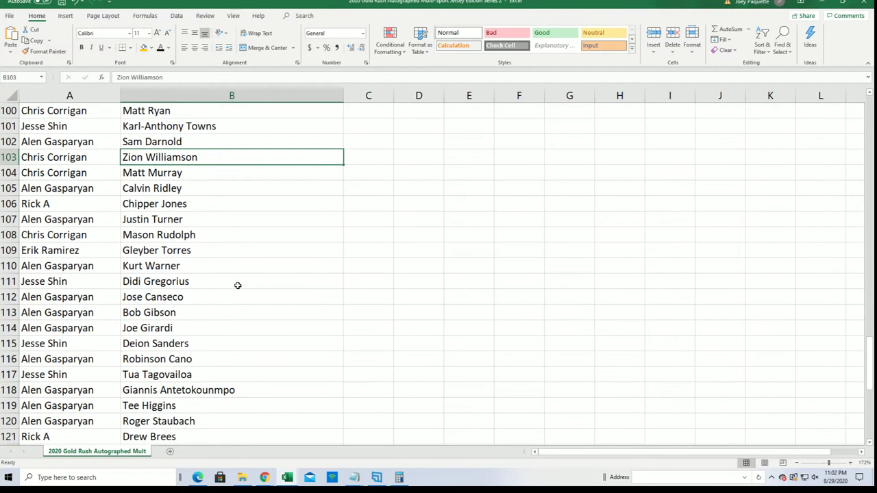
{"action": "scroll", "coordinate": [235, 284], "scroll_direction": "down", "scroll_amount": 1}
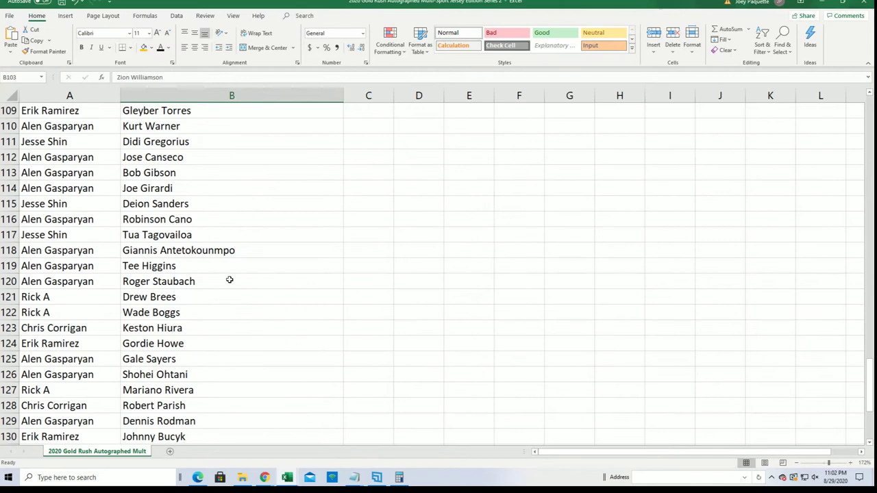
{"action": "scroll", "coordinate": [229, 279], "scroll_direction": "down", "scroll_amount": 1}
{"action": "left_click", "coordinate": [232, 186]}
{"action": "scroll", "coordinate": [248, 264], "scroll_direction": "down", "scroll_amount": 1}
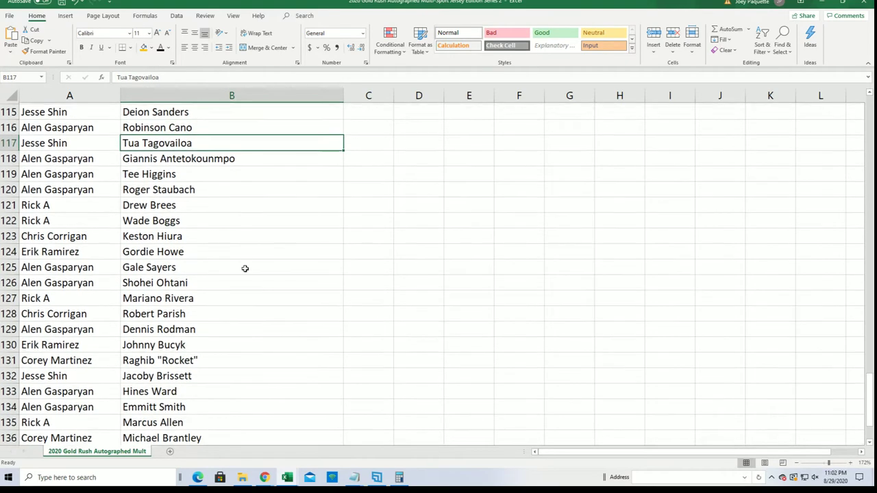
{"action": "scroll", "coordinate": [234, 261], "scroll_direction": "down", "scroll_amount": 1}
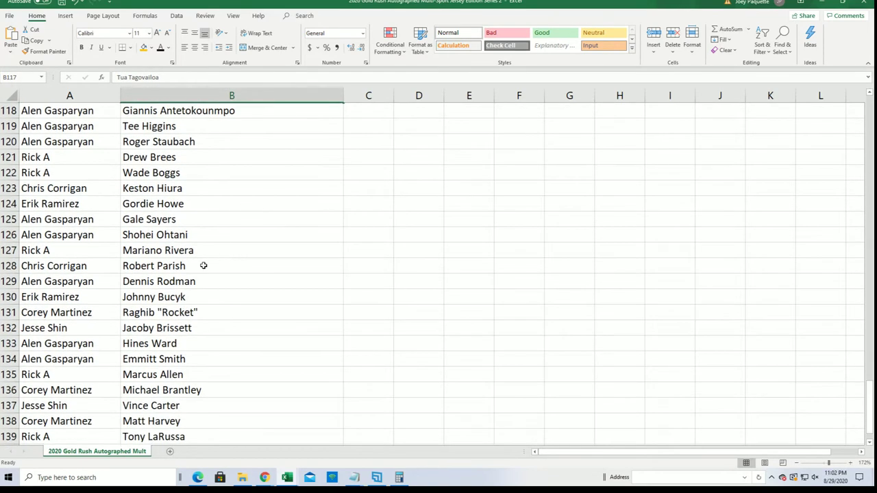
{"action": "scroll", "coordinate": [205, 266], "scroll_direction": "down", "scroll_amount": 2}
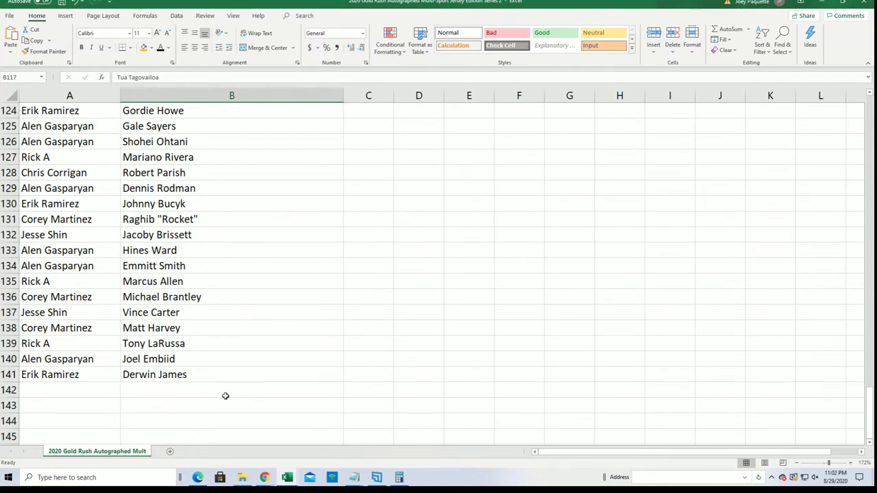
{"action": "scroll", "coordinate": [228, 387], "scroll_direction": "up", "scroll_amount": 7}
{"action": "scroll", "coordinate": [223, 374], "scroll_direction": "up", "scroll_amount": 20}
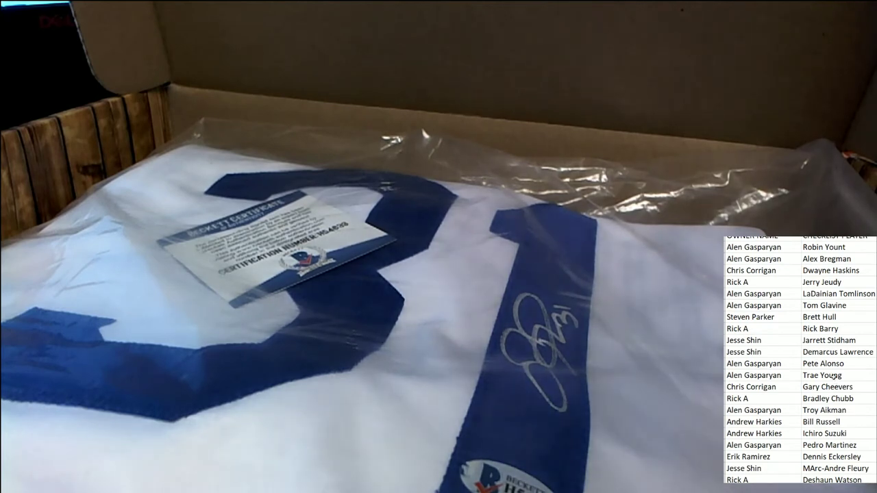
Step: Point out Pete Alonso, then locate Joc Pederson's row and select his paired owner in column A
{"action": "left_click", "coordinate": [831, 364]}
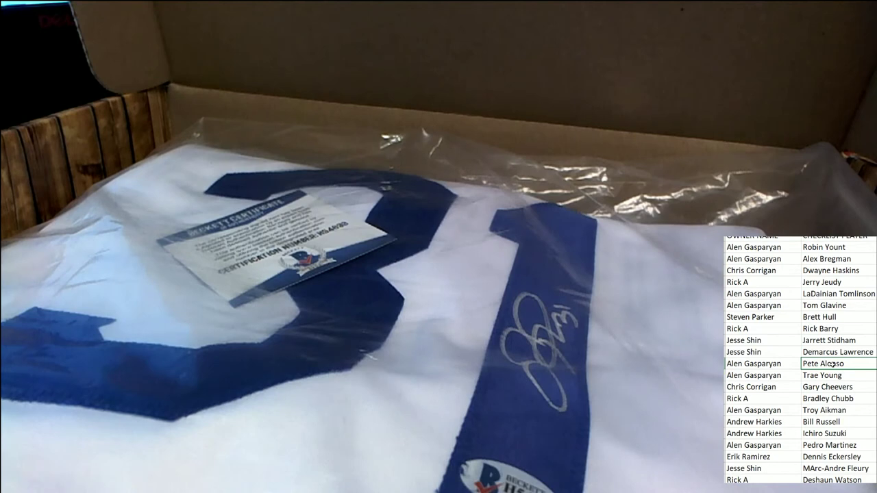
{"action": "scroll", "coordinate": [831, 365], "scroll_direction": "down", "scroll_amount": 7}
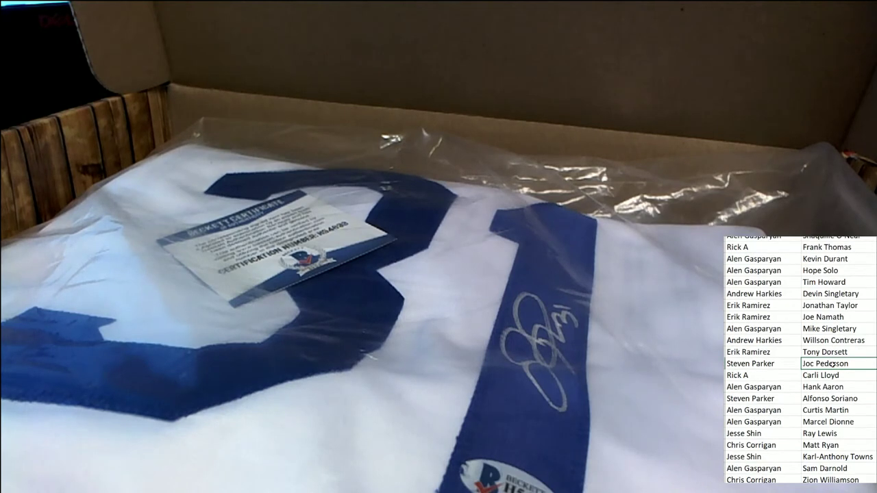
{"action": "left_click", "coordinate": [783, 360]}
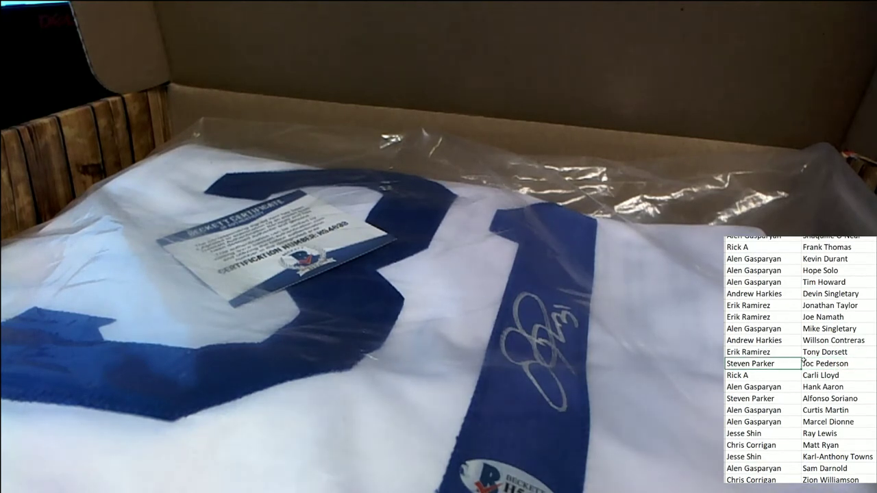